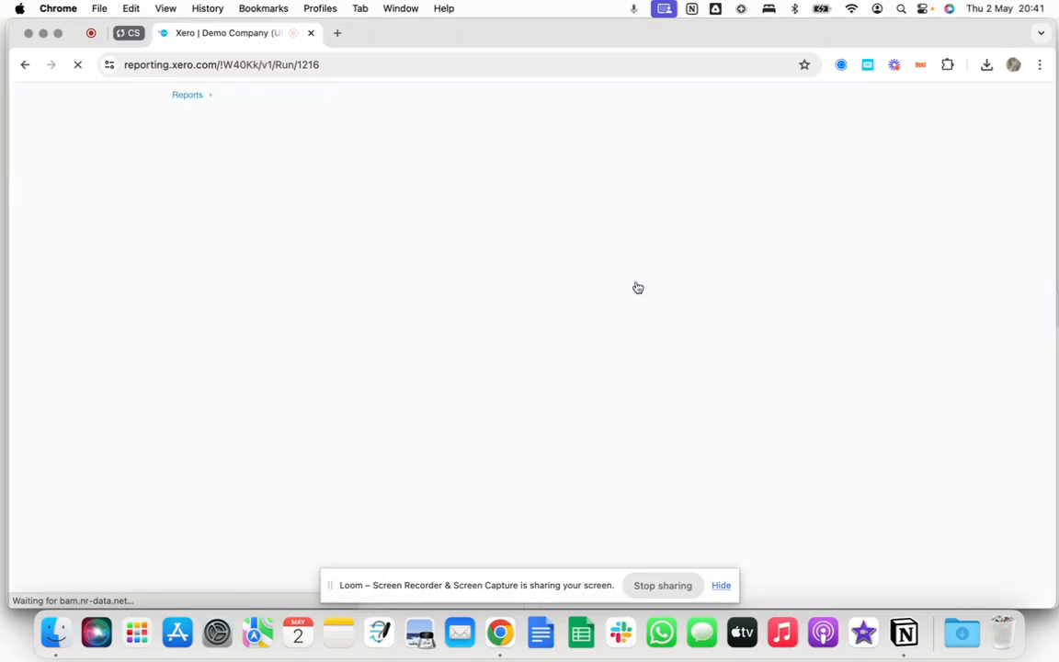
# Minimise the sidebar of the Profit and Loss report and scroll through its figures.
pyautogui.click(350, 141)
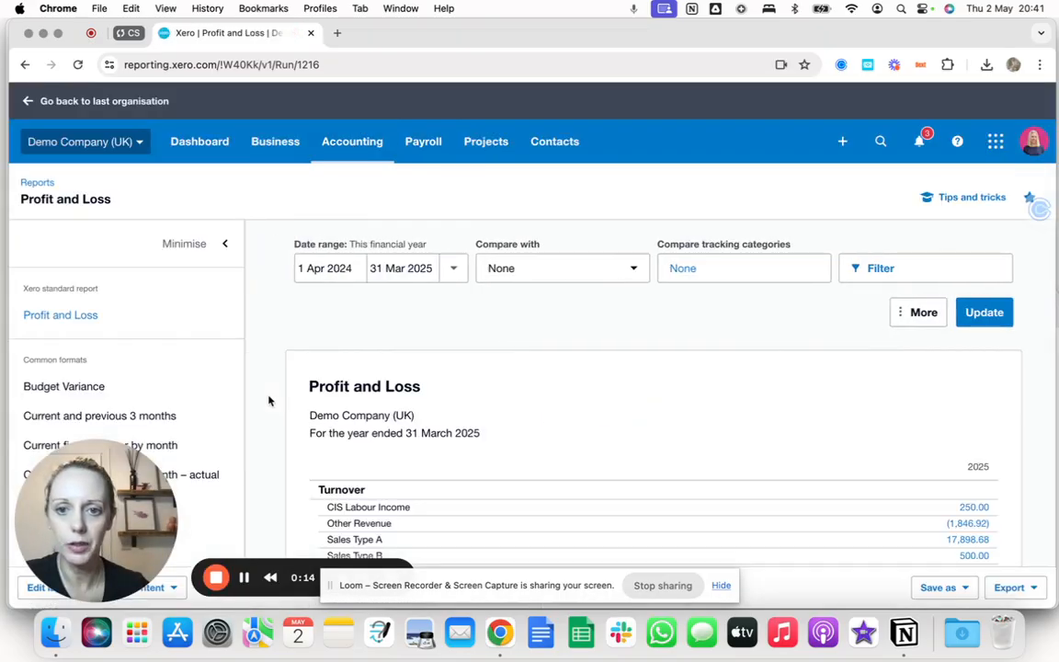
pyautogui.click(184, 244)
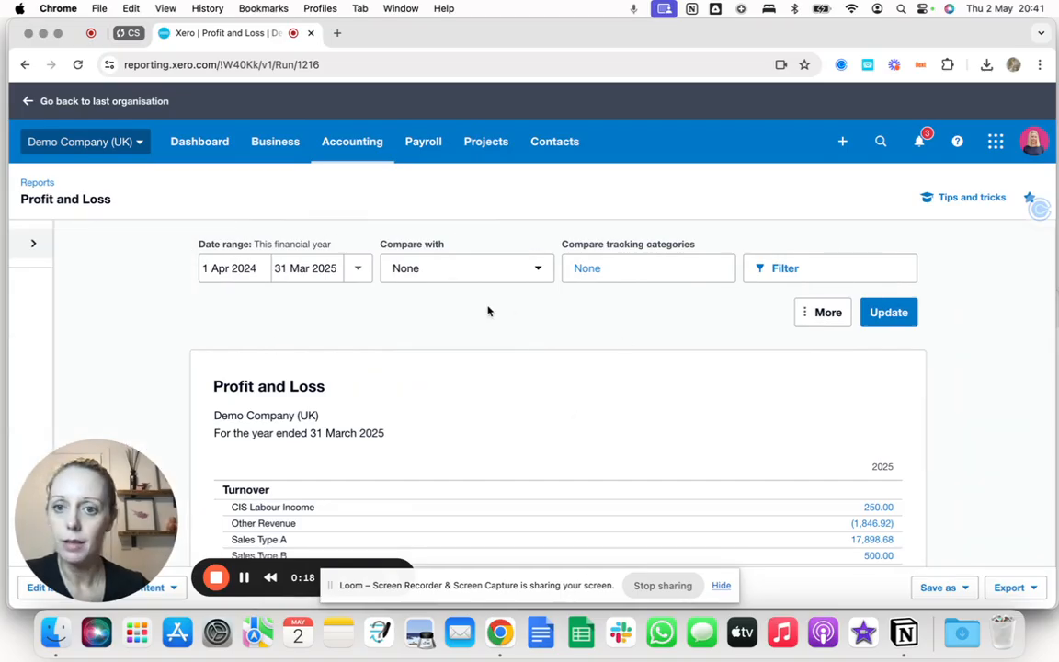
pyautogui.scroll(-7, 488, 311)
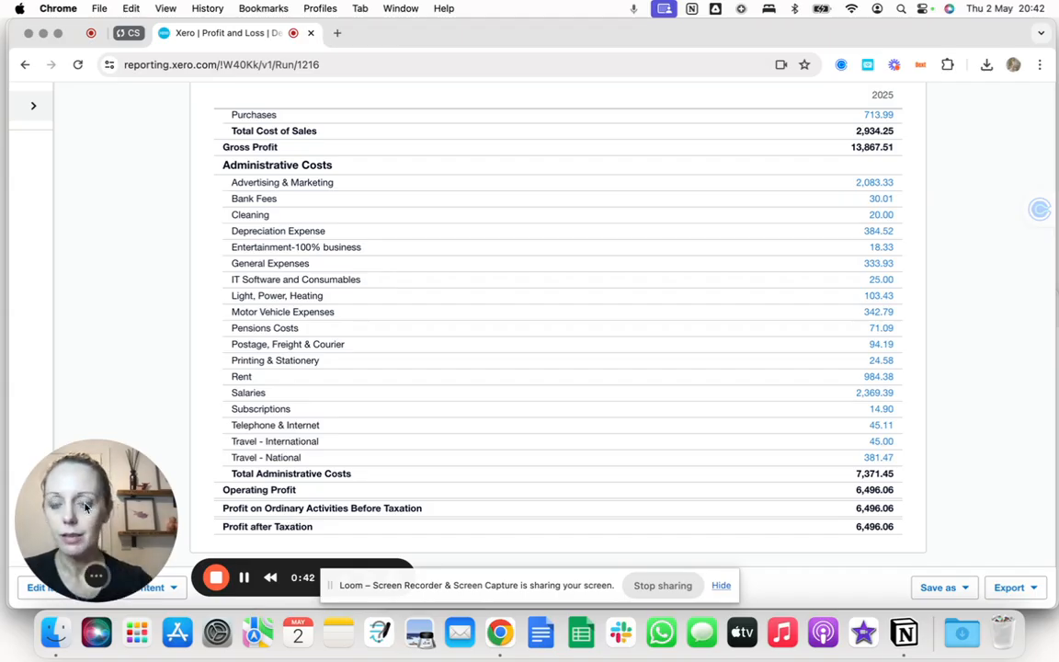
pyautogui.moveTo(74, 508); pyautogui.dragTo(73, 315)
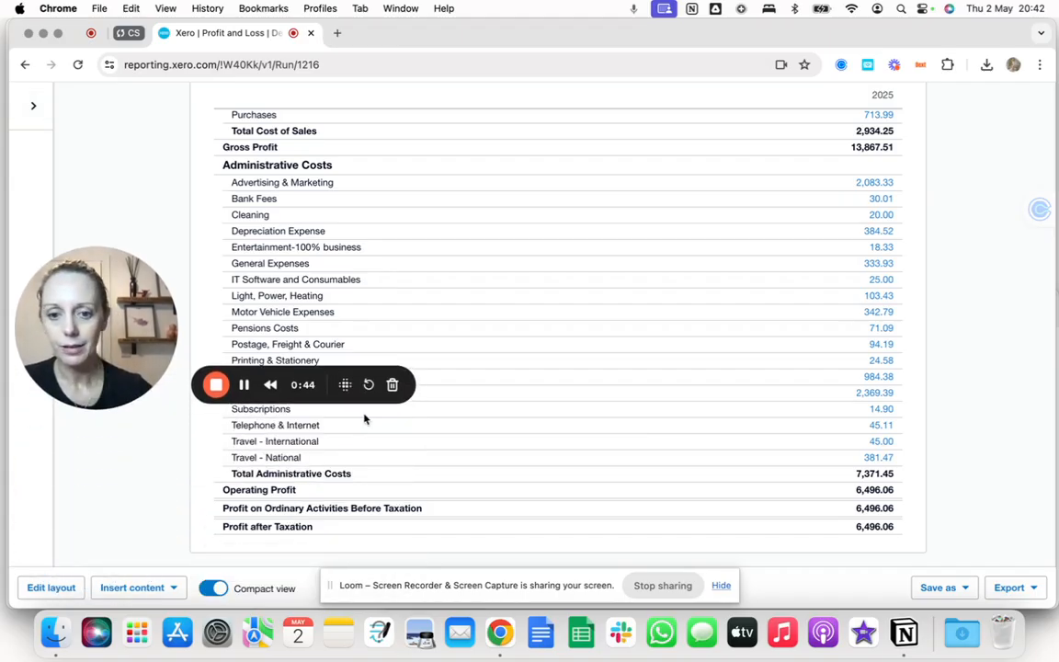
pyautogui.moveTo(329, 591); pyautogui.dragTo(472, 604)
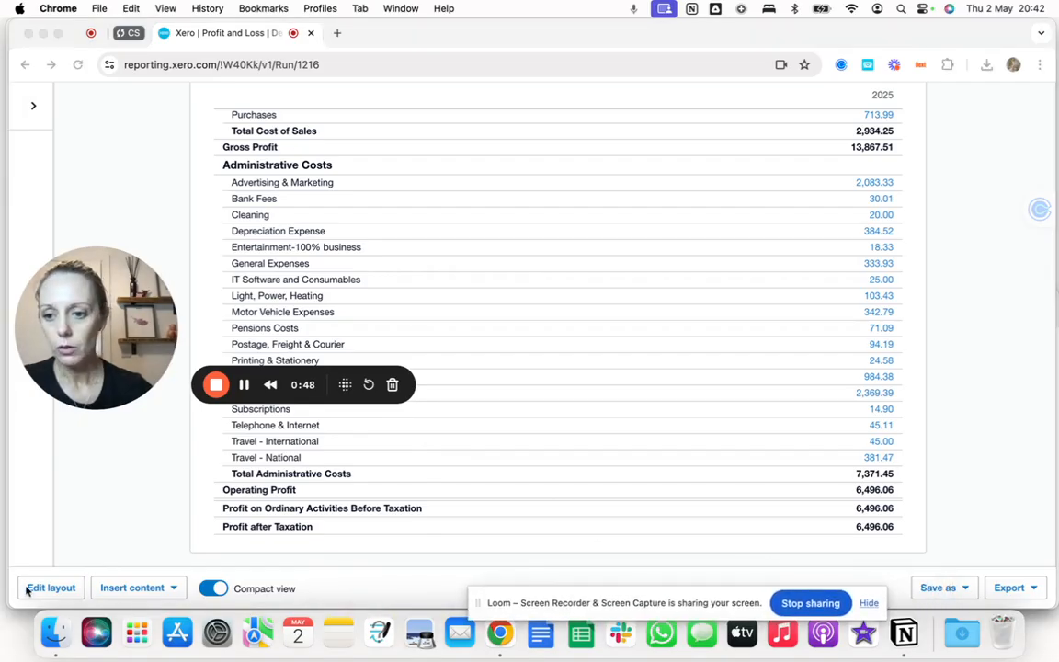
# Open the report layout editor and move Sales Type A and Sales Type B to the top of Turnover.
pyautogui.click(53, 590)
pyautogui.click(53, 590)
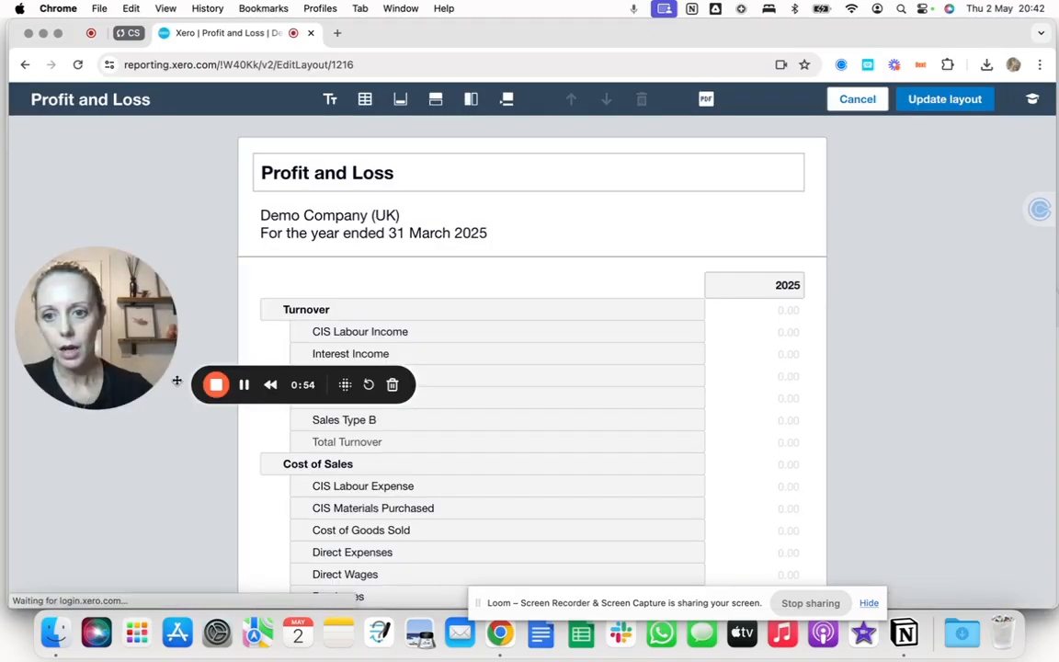
pyautogui.moveTo(58, 379); pyautogui.dragTo(58, 572)
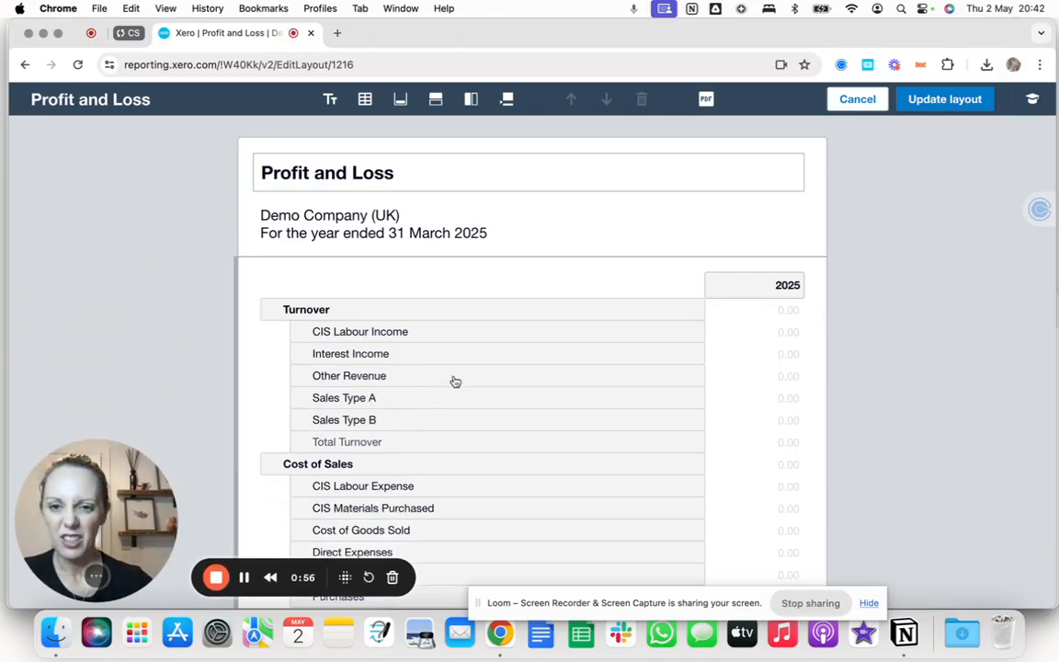
pyautogui.moveTo(383, 400); pyautogui.dragTo(372, 333)
pyautogui.moveTo(375, 420); pyautogui.dragTo(368, 351)
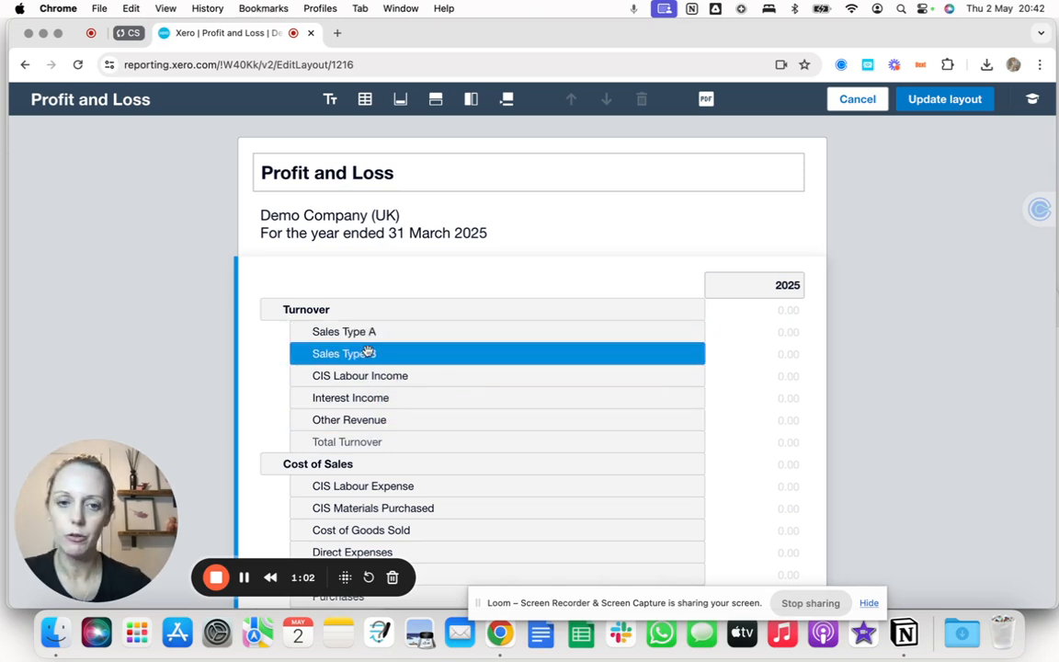
# Group Sales Type A and Sales Type B under a new row heading "Non CIS Sales".
pyautogui.click(388, 335)
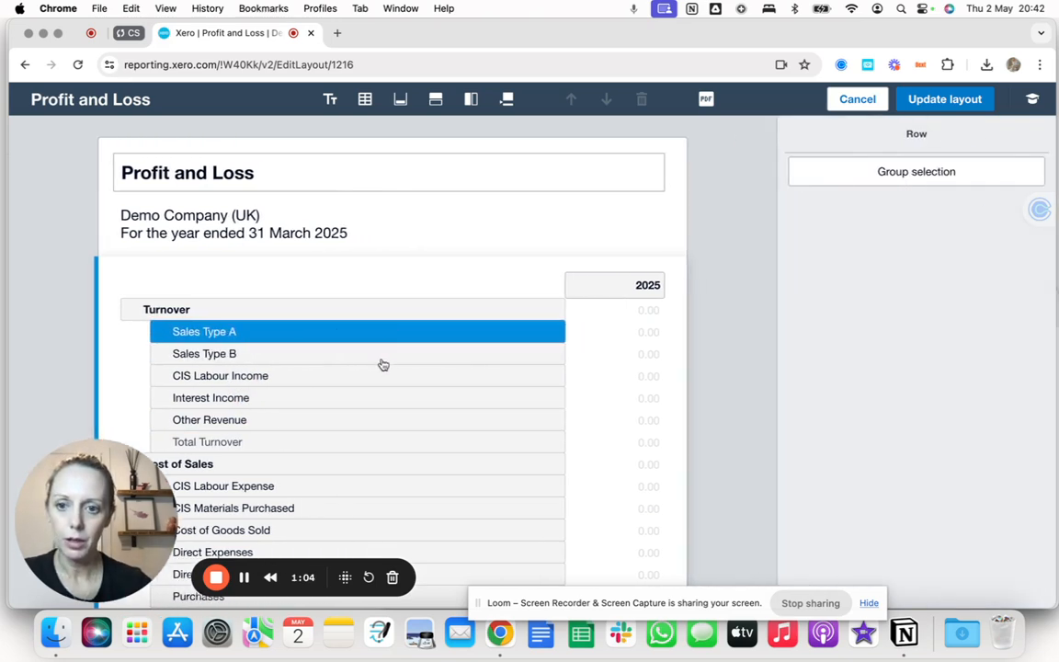
pyautogui.keyDown('shift'); pyautogui.click(382, 357); pyautogui.keyUp('shift')
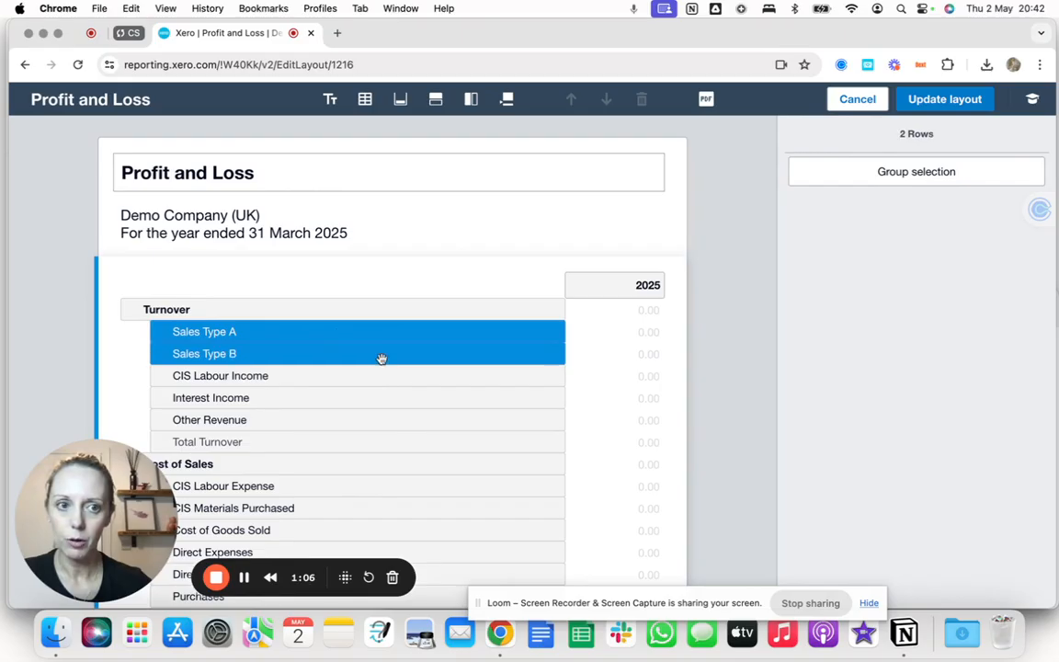
pyautogui.click(891, 172)
pyautogui.click(835, 369)
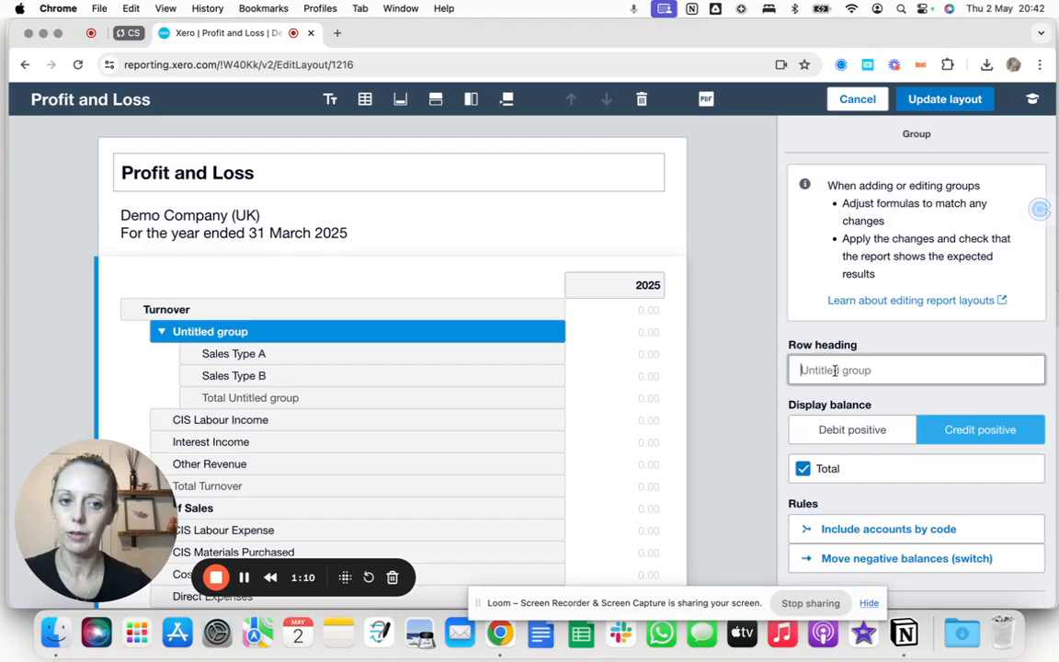
pyautogui.write('Non CIS Sales')
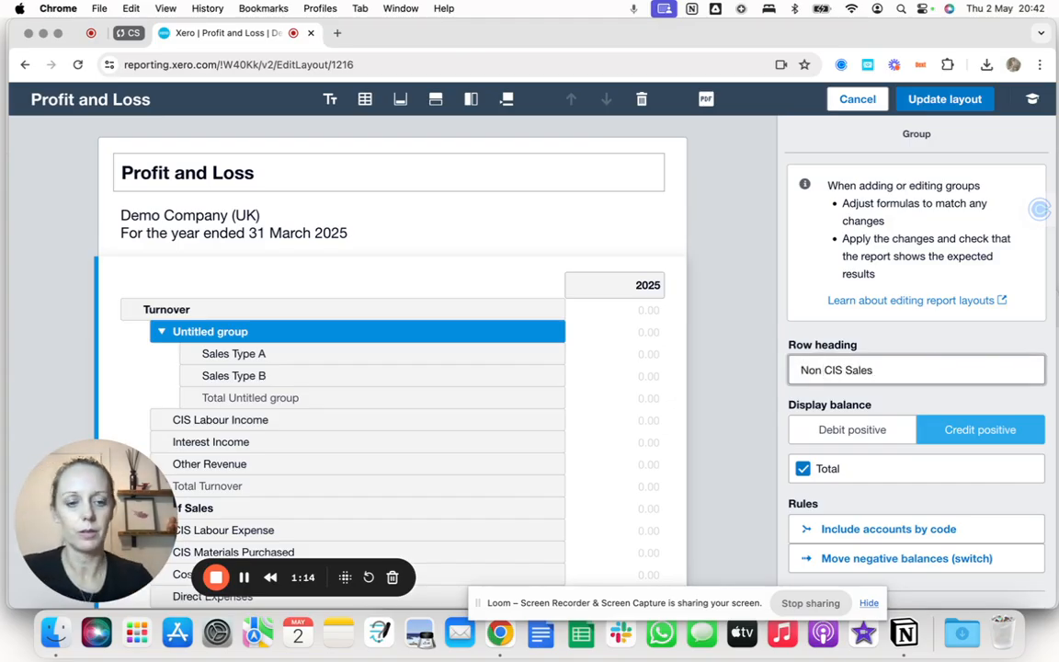
pyautogui.click(767, 359)
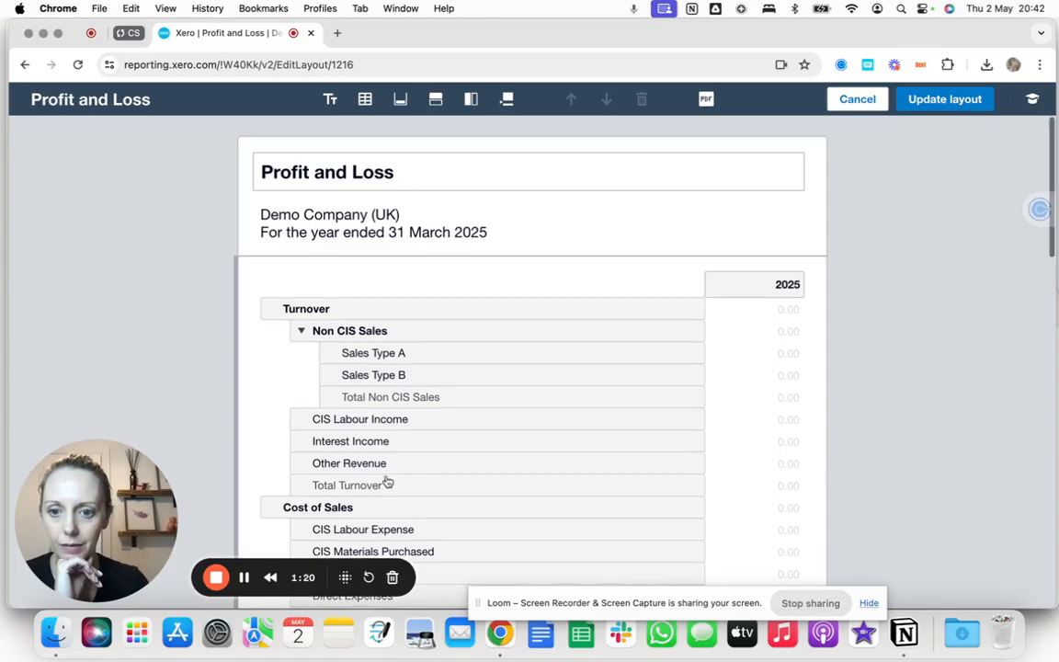
# Move Corporation Tax from Administrative Costs into the Taxation section and update the layout.
pyautogui.scroll(-8, 388, 479)
pyautogui.scroll(-7, 387, 481)
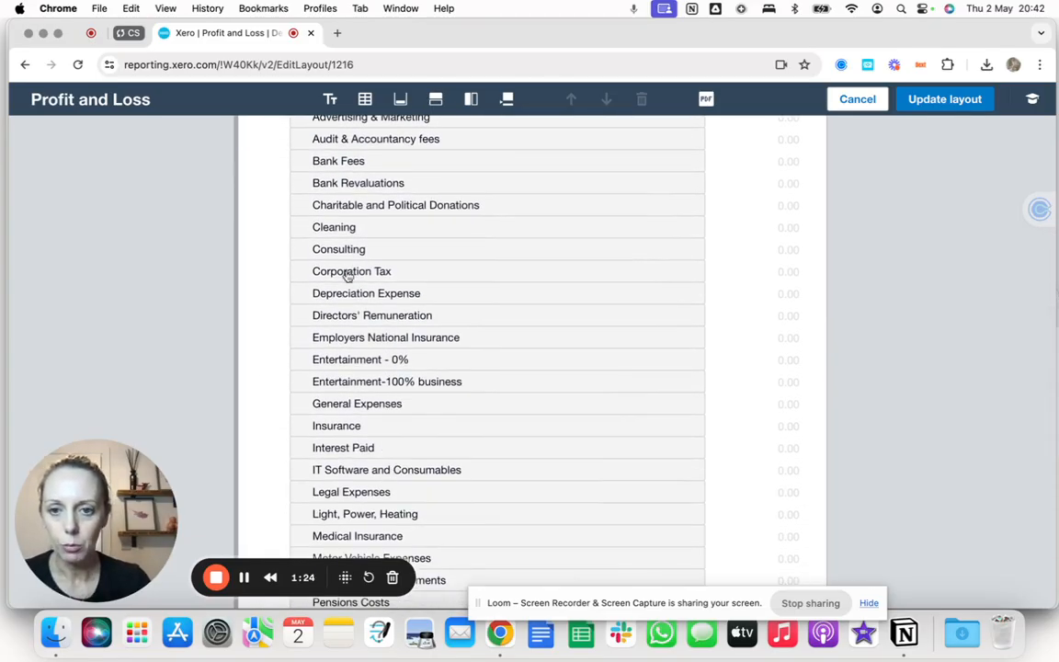
pyautogui.click(348, 276)
pyautogui.scroll(-8, 378, 391)
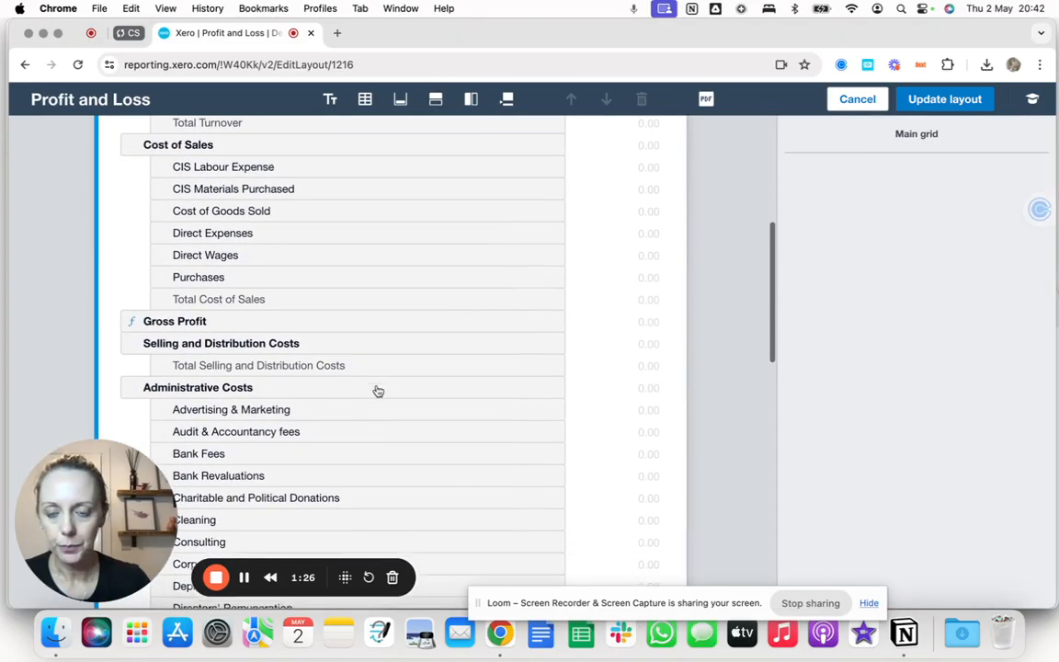
pyautogui.scroll(-5, 378, 392)
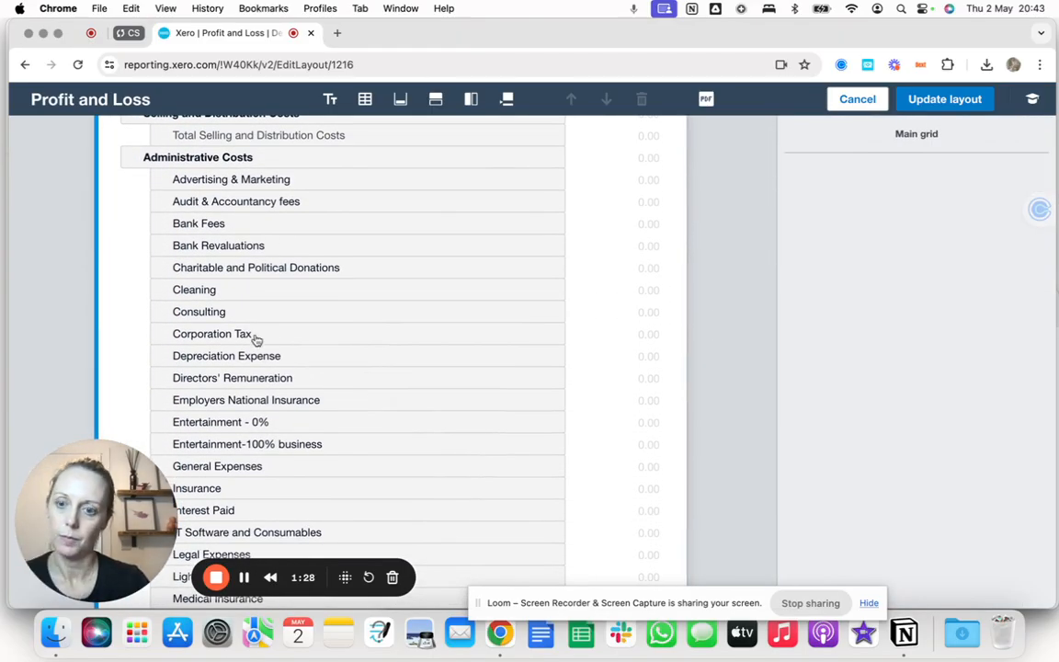
pyautogui.click(256, 336)
pyautogui.moveTo(256, 336); pyautogui.dragTo(297, 534)
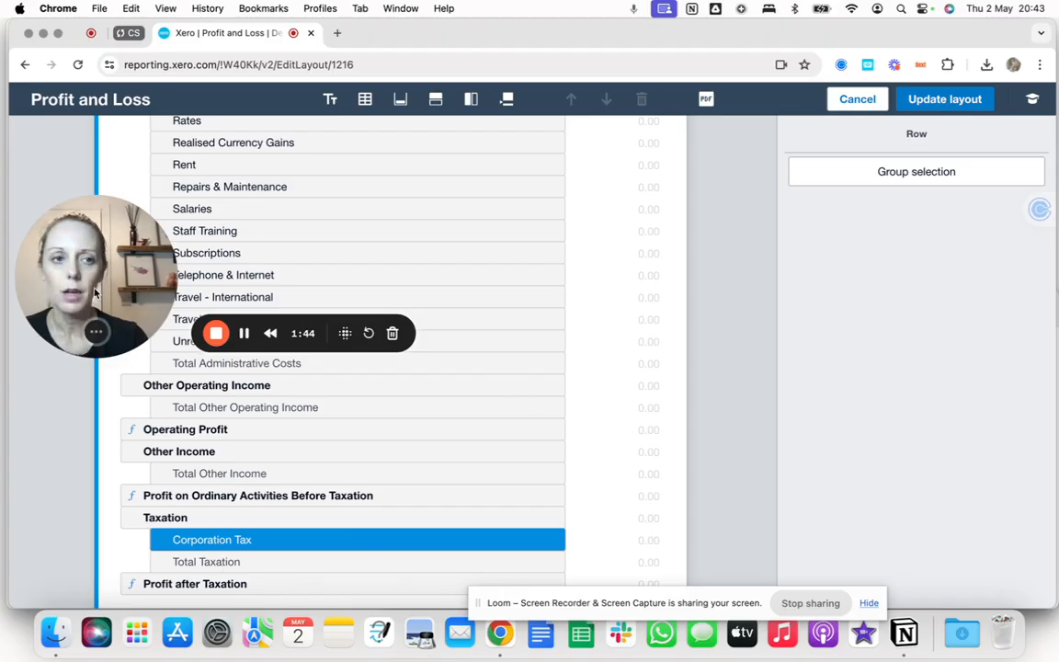
pyautogui.moveTo(87, 298); pyautogui.dragTo(87, 542)
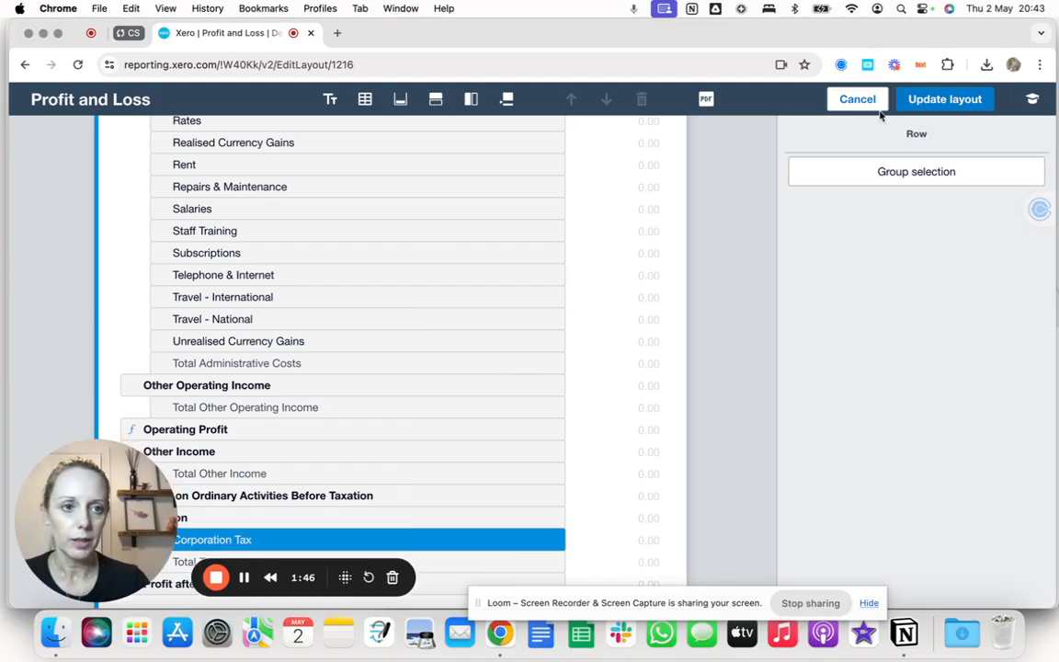
pyautogui.click(956, 99)
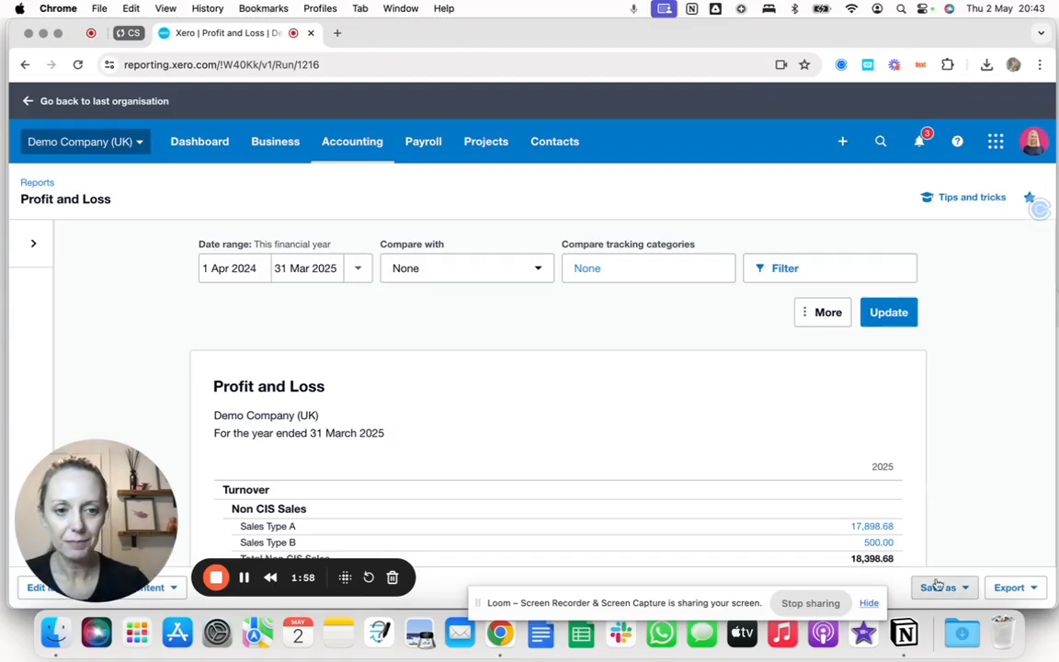
# Save the report as a custom report named "PPF Profit and Loss", made the default custom report.
pyautogui.scroll(-2, 816, 518)
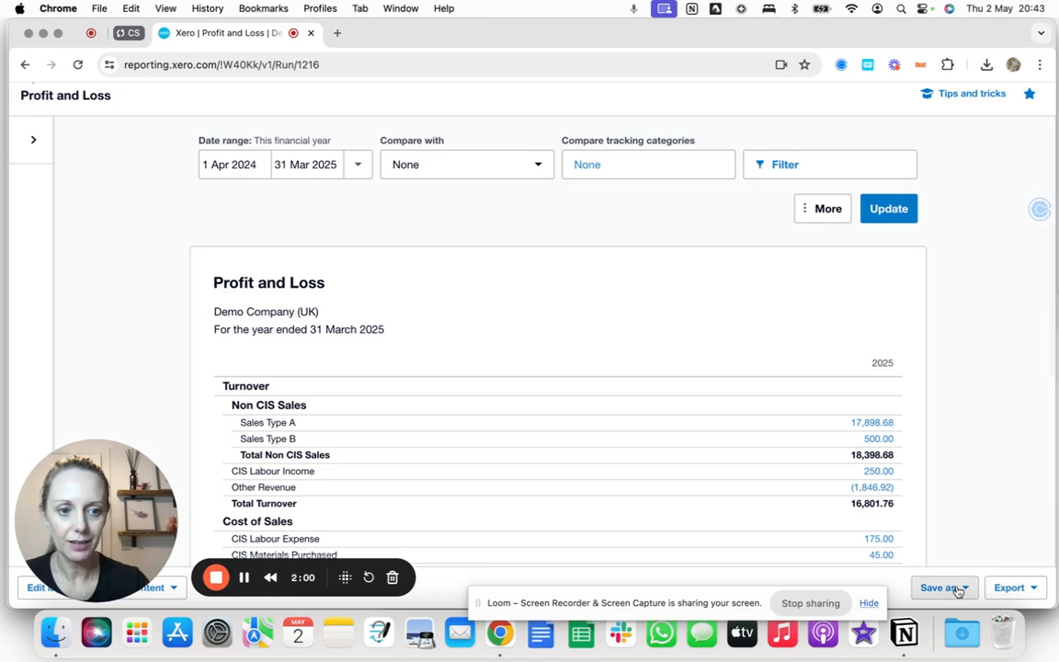
pyautogui.click(956, 587)
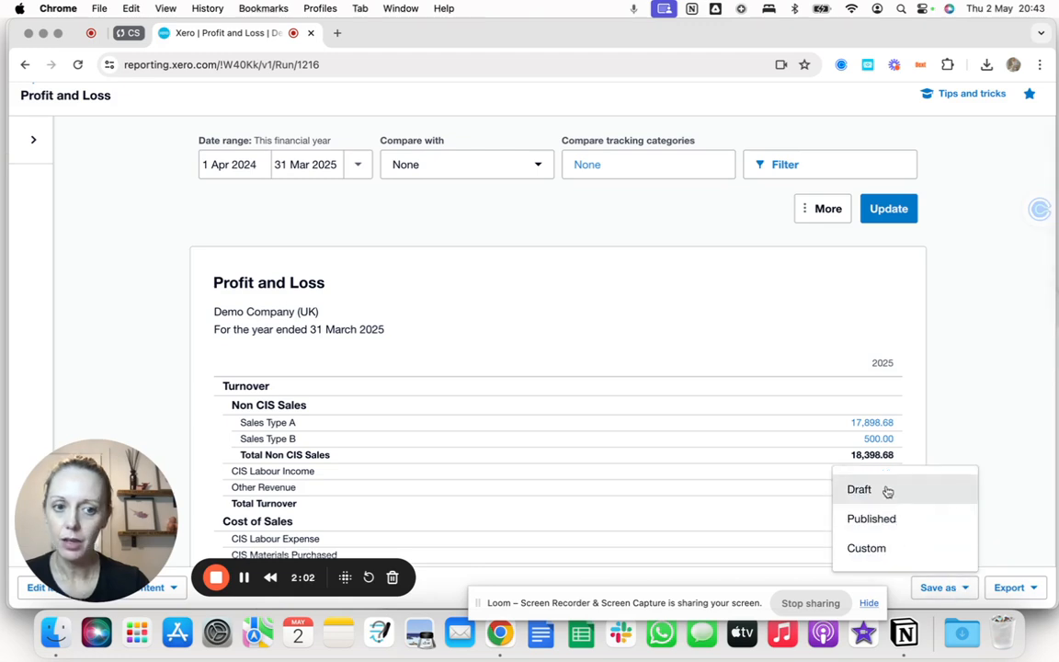
pyautogui.click(866, 550)
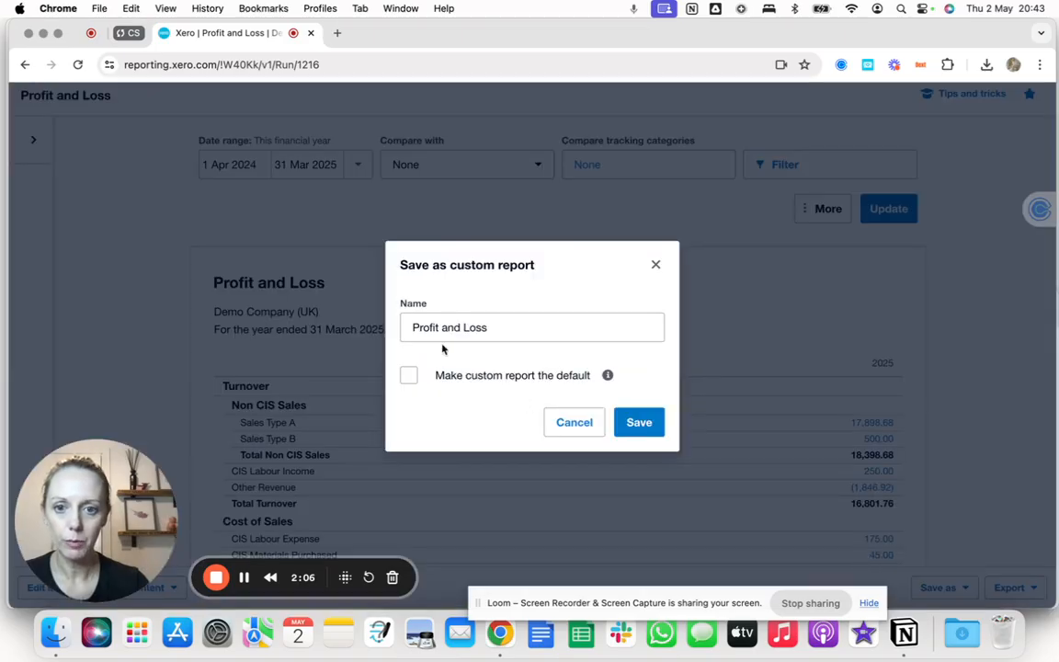
pyautogui.click(411, 327)
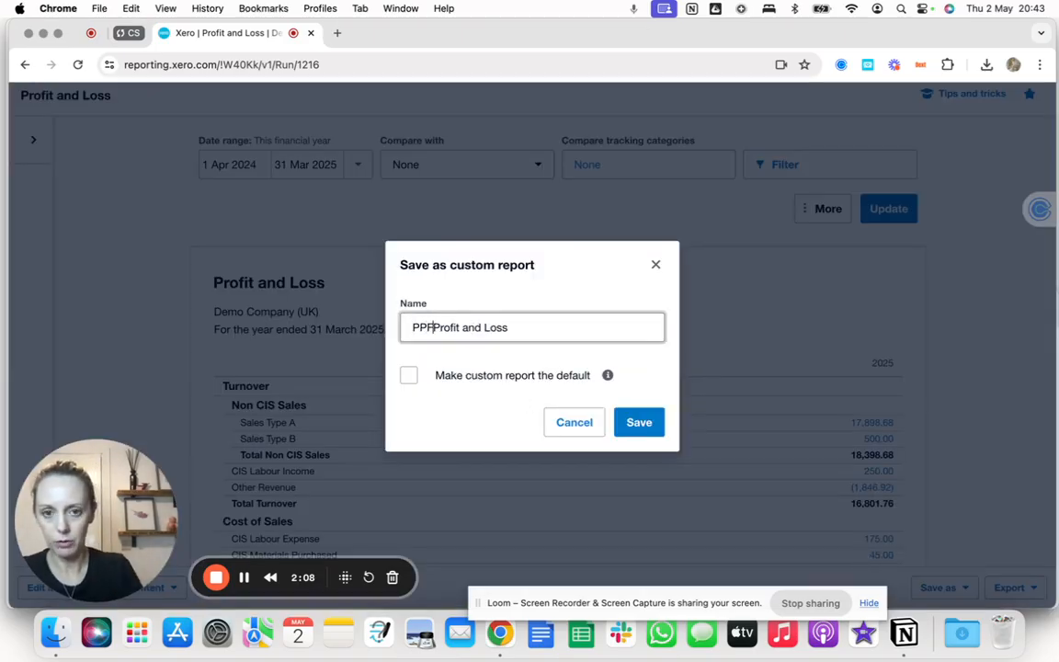
pyautogui.click(408, 376)
pyautogui.click(640, 423)
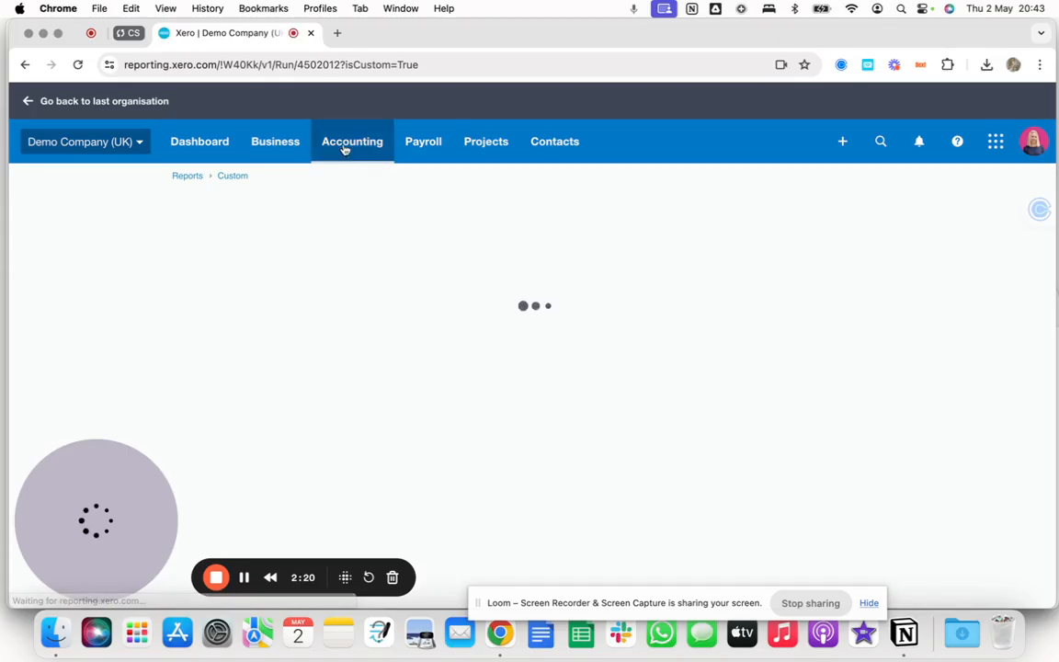
# Check the Accounting reports menu and scroll through the saved PPF Profit and Loss report.
pyautogui.click(344, 146)
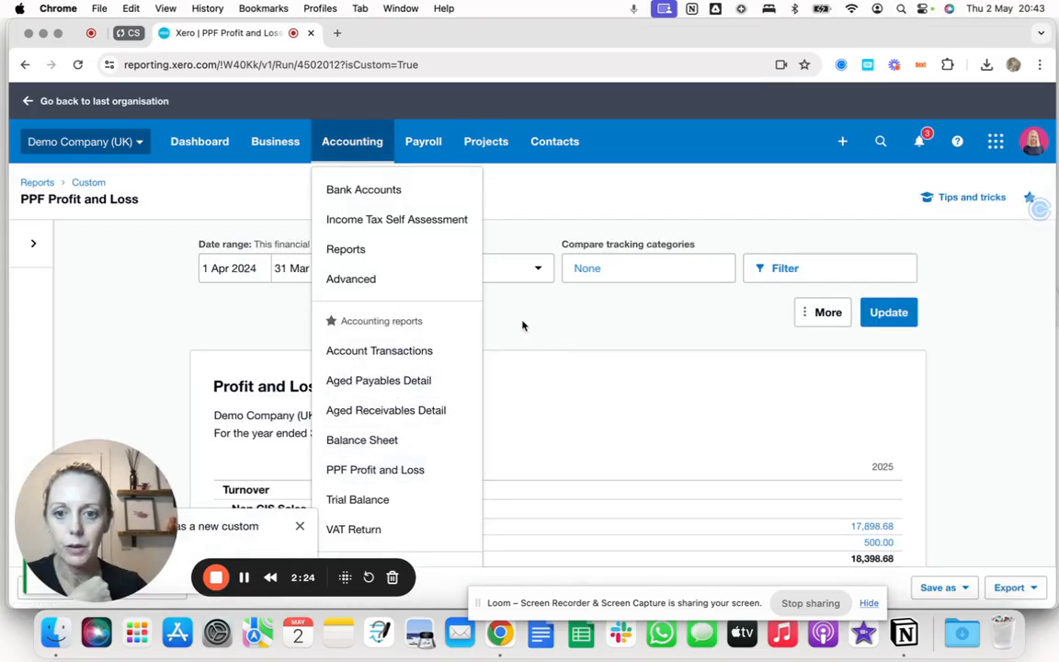
pyautogui.click(522, 324)
pyautogui.scroll(-4, 474, 455)
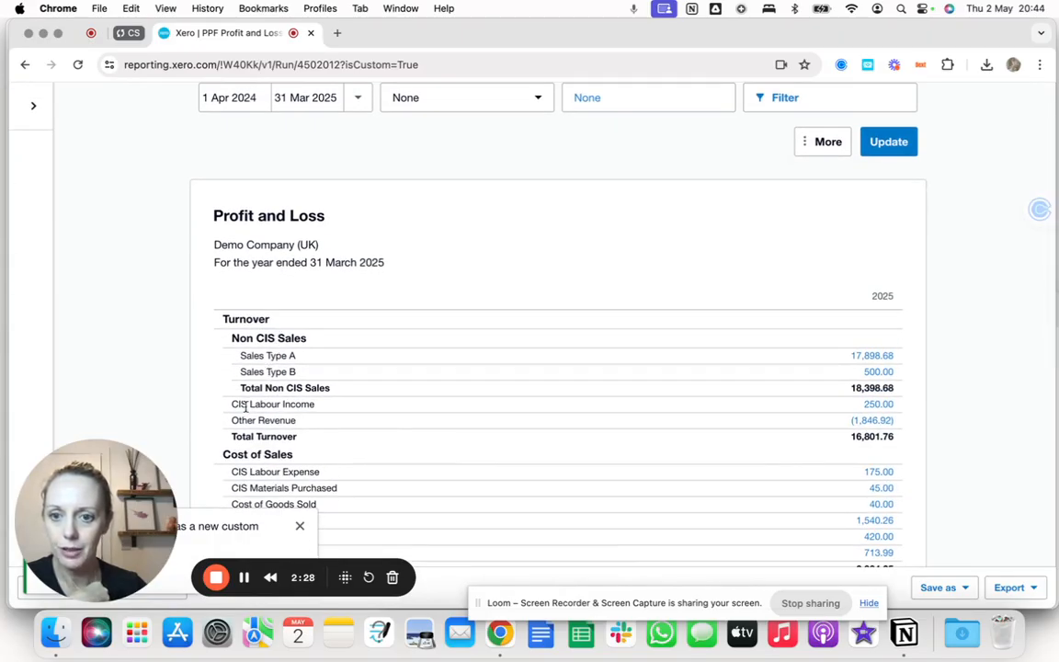
pyautogui.scroll(-10, 371, 424)
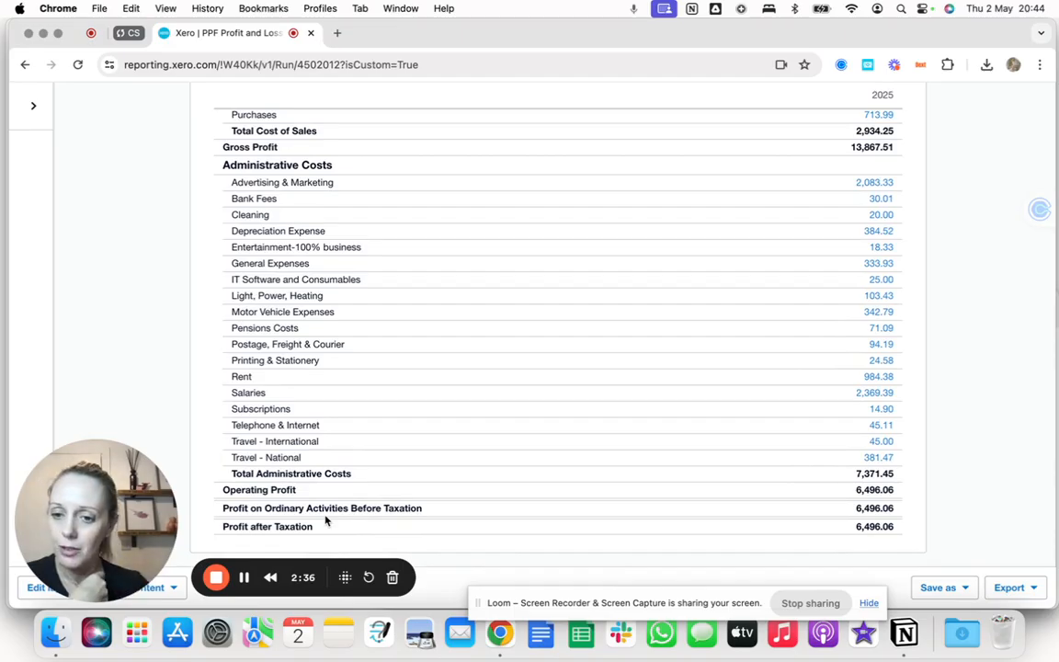
pyautogui.scroll(10, 326, 521)
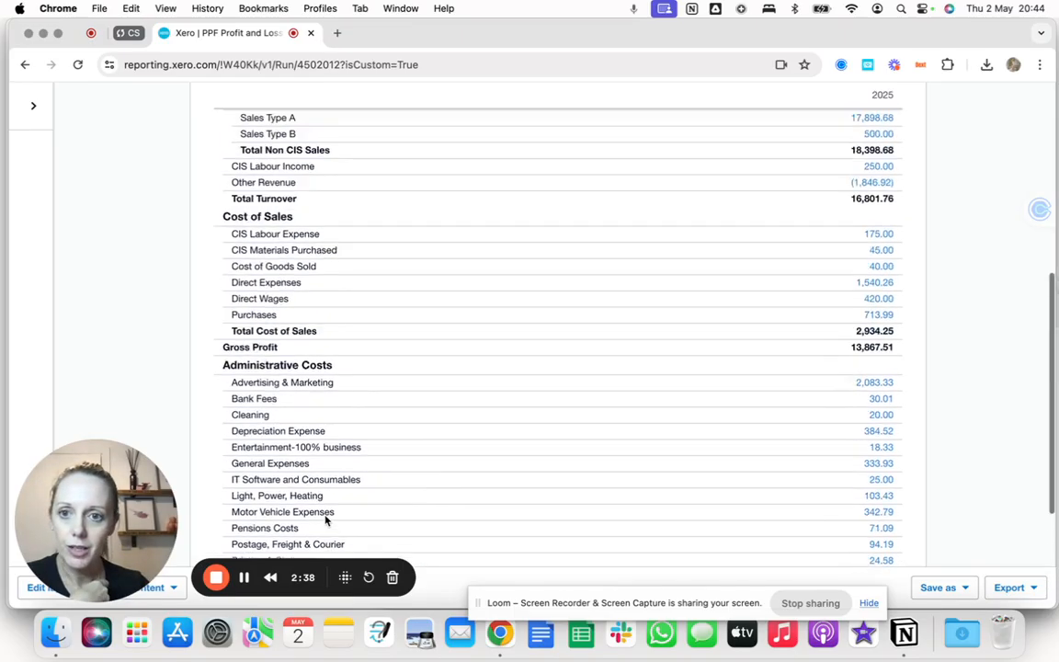
pyautogui.scroll(-10, 325, 521)
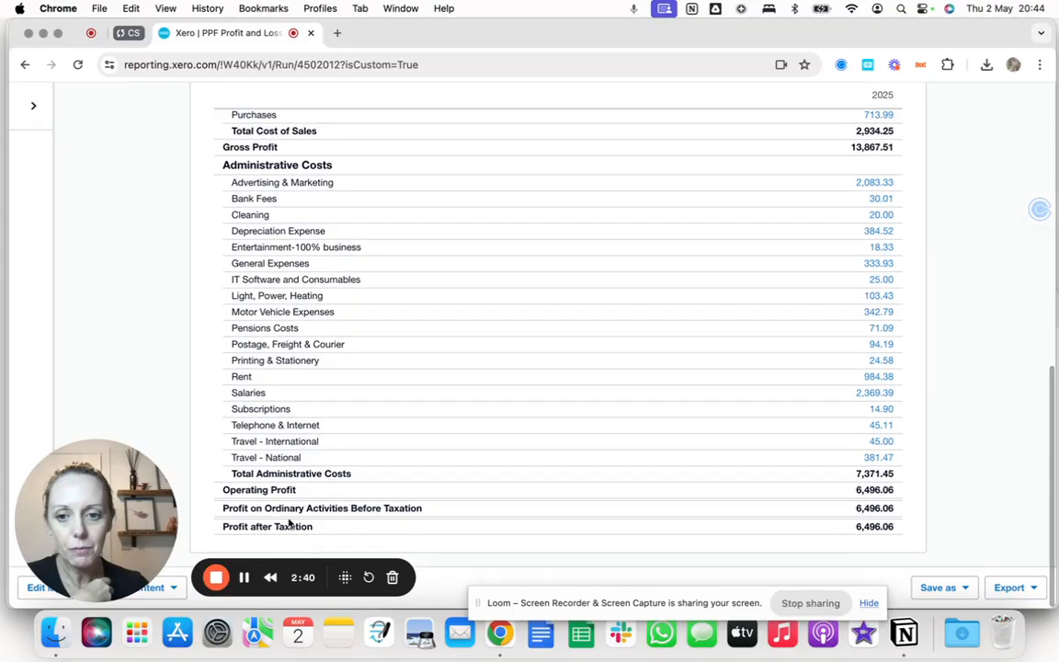
pyautogui.scroll(10, 322, 525)
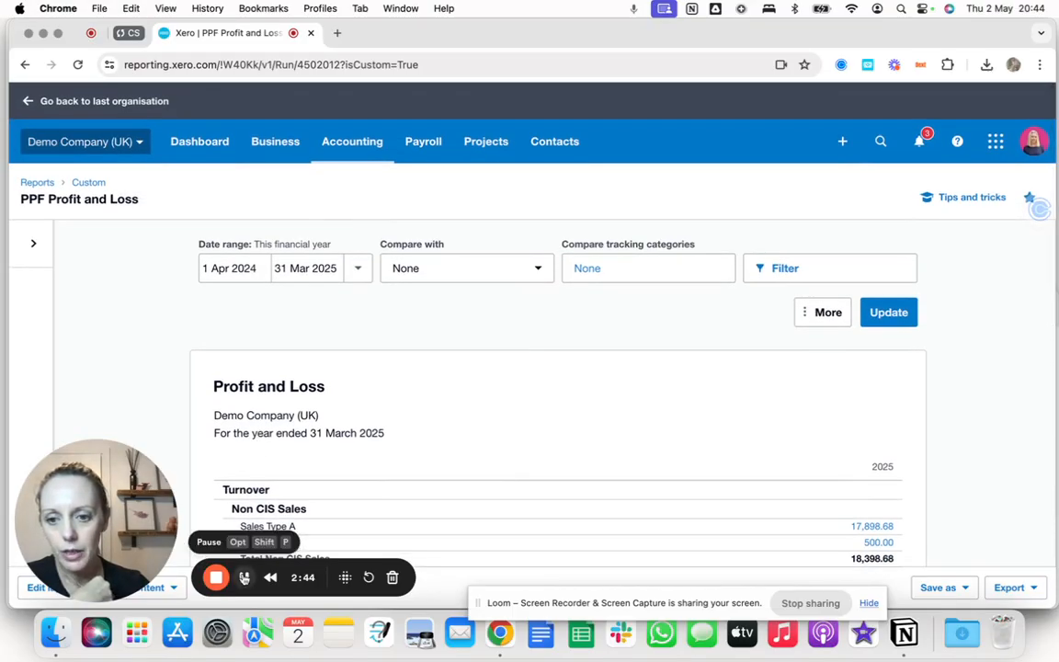
# Set the date range to Last financial year, update the report and scroll through it.
pyautogui.click(359, 268)
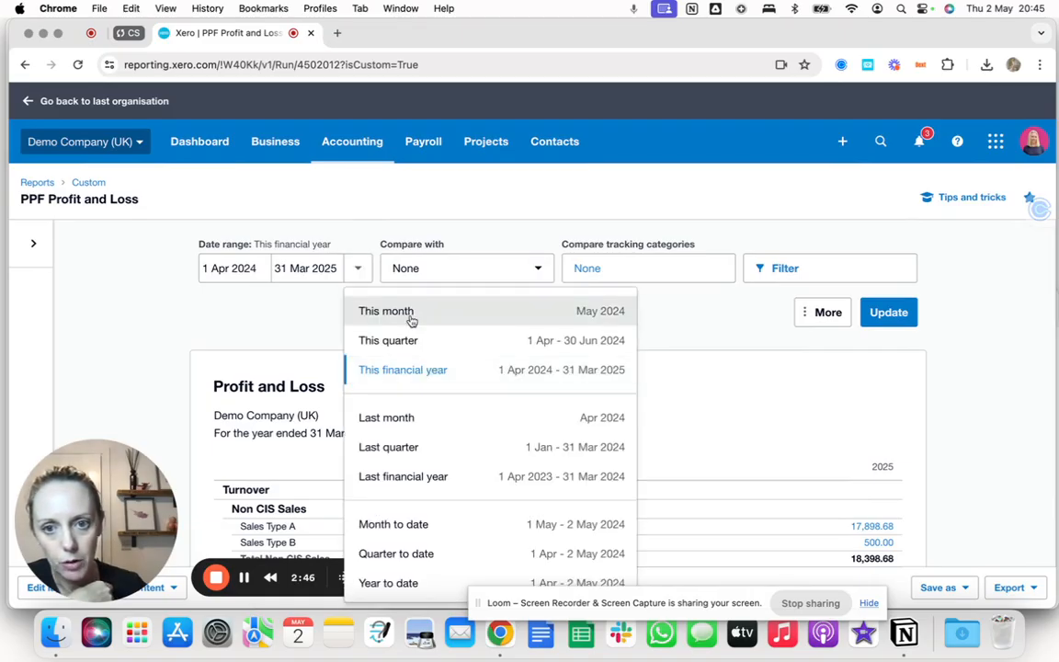
pyautogui.click(400, 478)
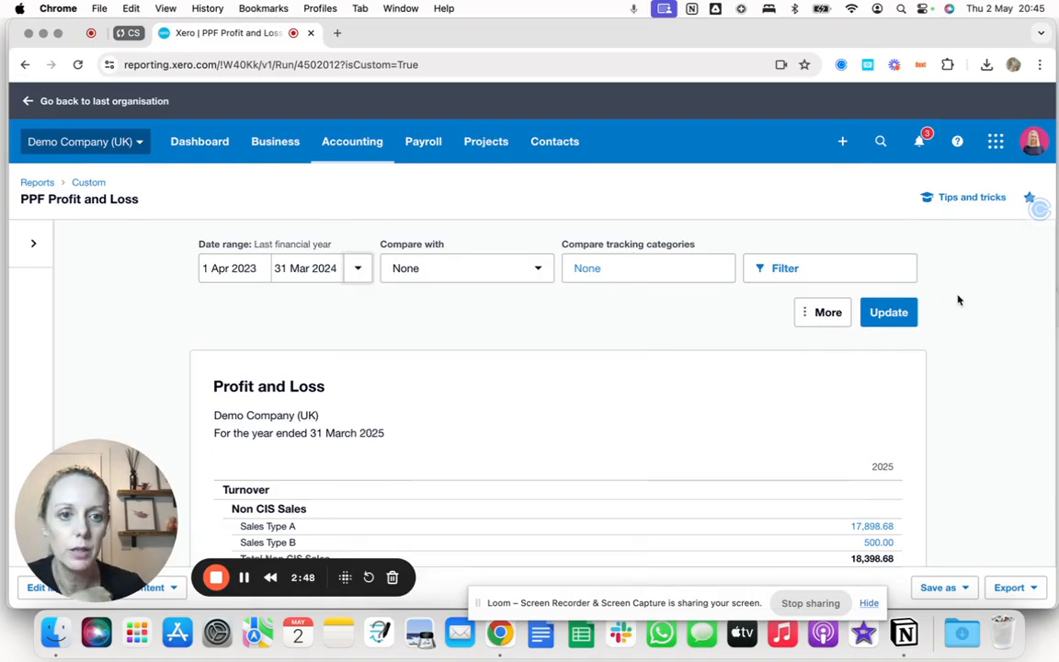
pyautogui.click(883, 314)
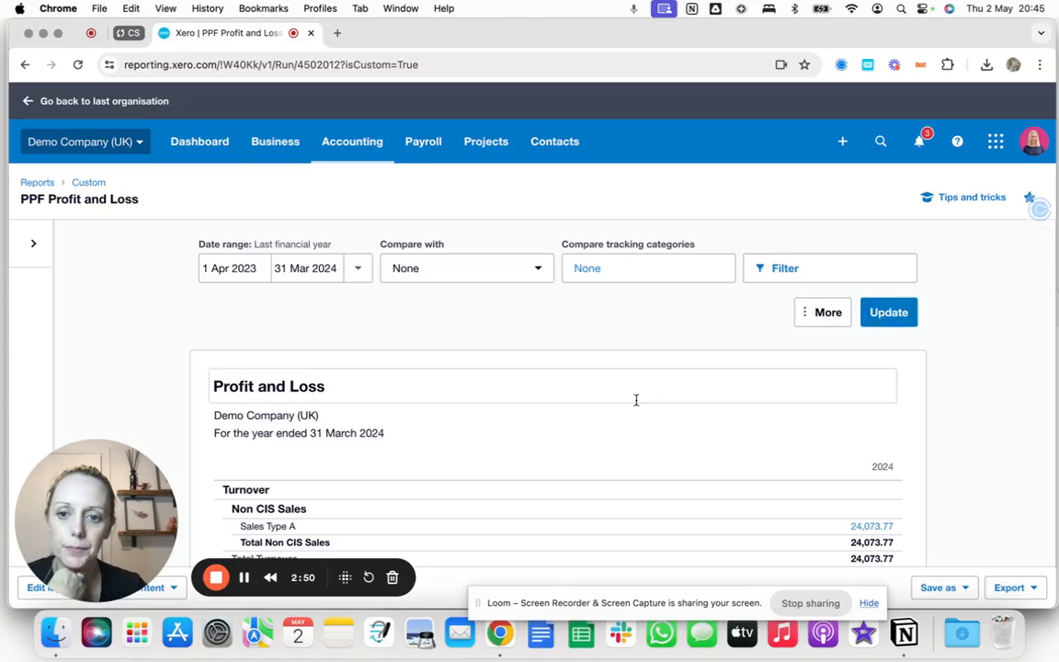
pyautogui.scroll(-3, 636, 400)
pyautogui.scroll(-8, 635, 400)
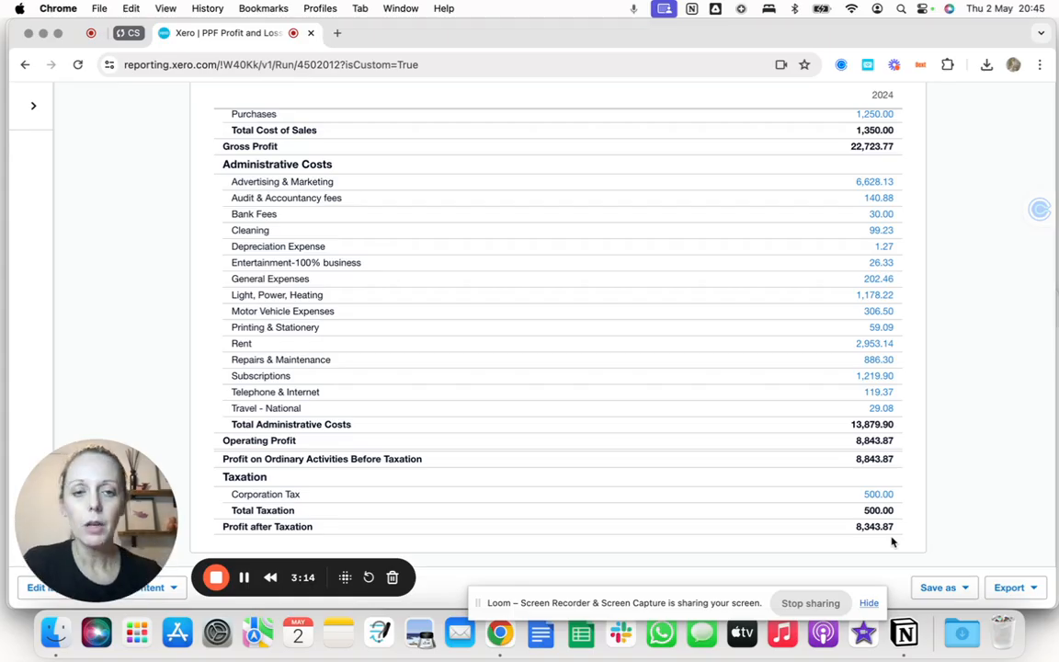
pyautogui.scroll(10, 645, 298)
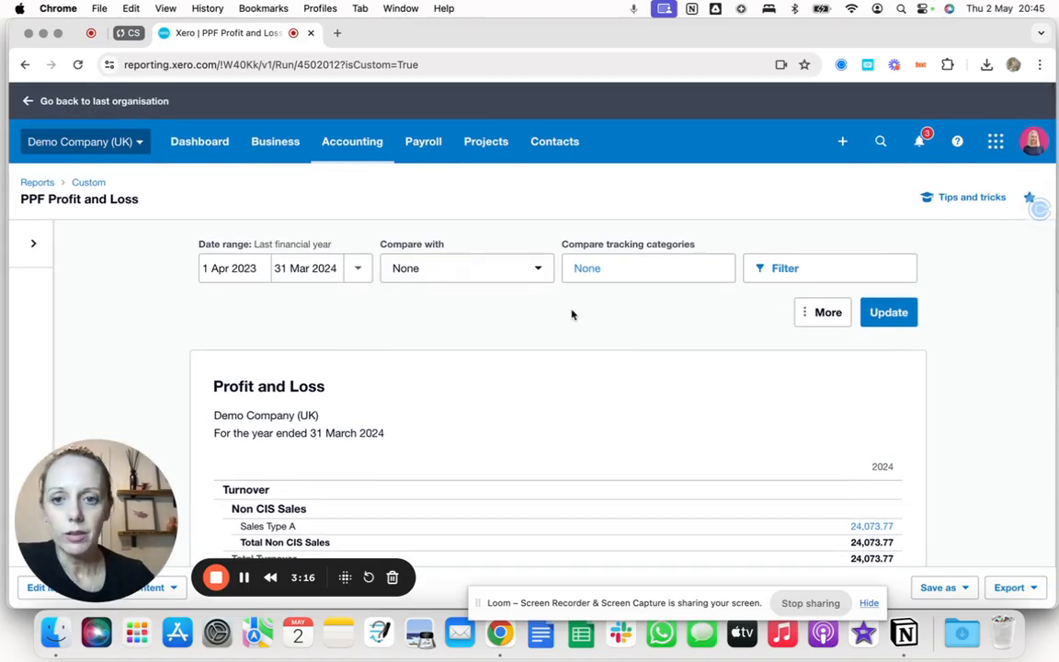
# Open the PPF Profit and Loss report's layout for editing.
pyautogui.scroll(-1, 572, 314)
pyautogui.scroll(-8, 572, 312)
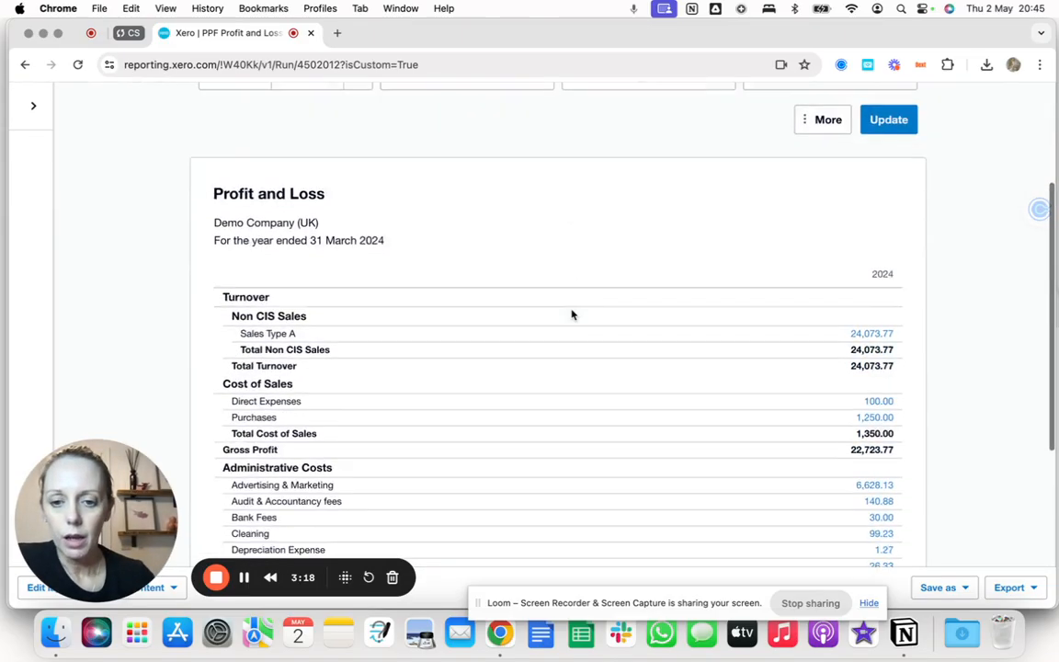
pyautogui.moveTo(88, 485); pyautogui.dragTo(91, 287)
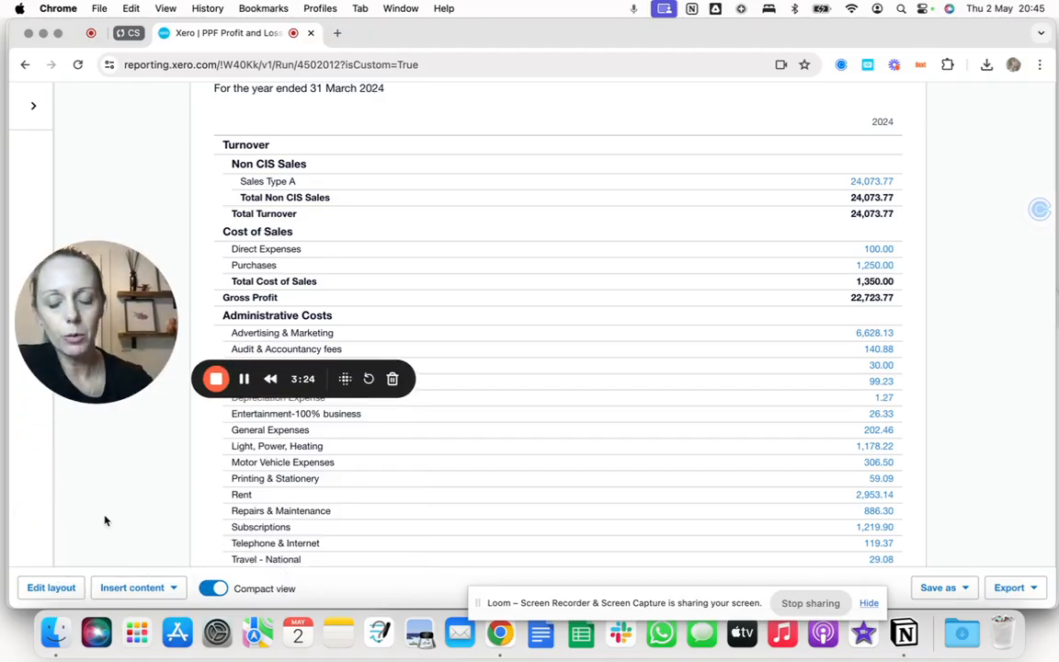
pyautogui.click(44, 588)
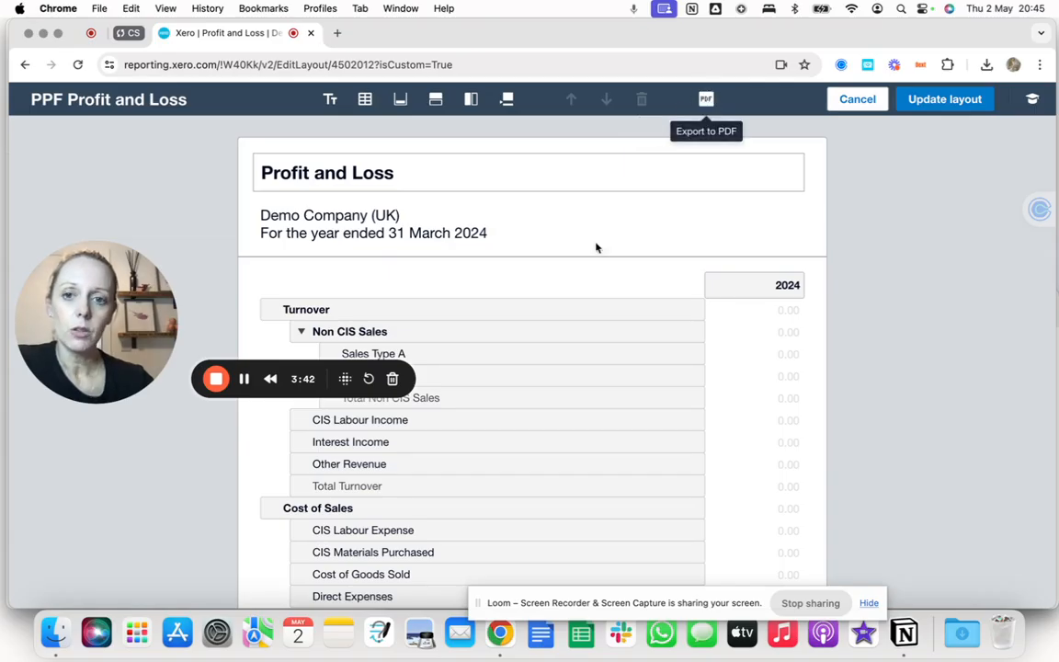
# Insert a row page break directly below the Gross Profit row.
pyautogui.scroll(-3, 527, 360)
pyautogui.scroll(-3, 527, 358)
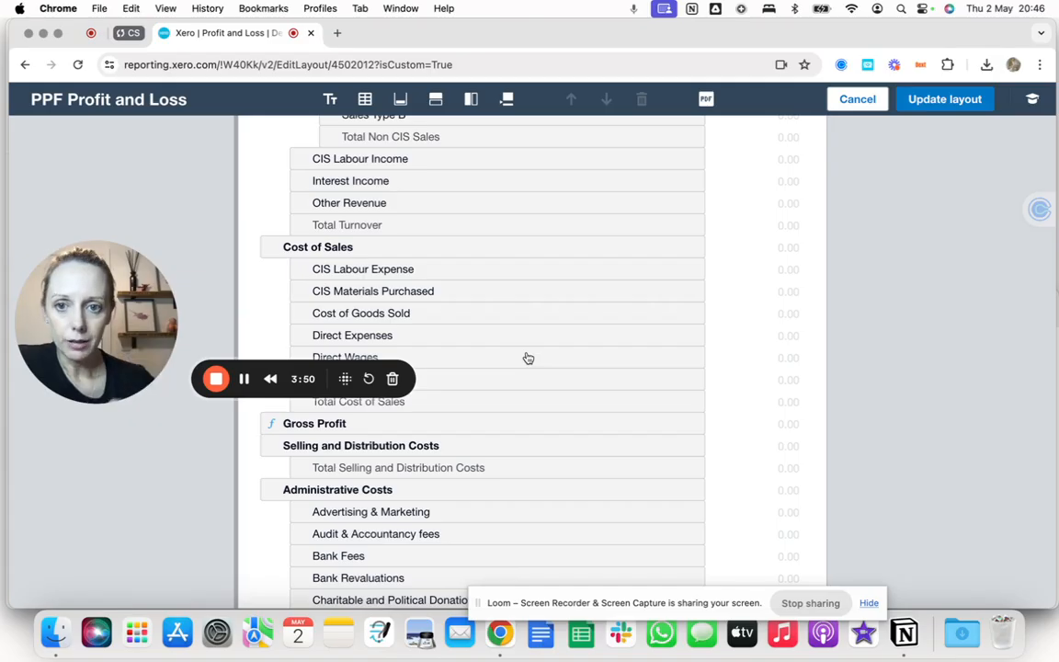
pyautogui.scroll(3, 390, 207)
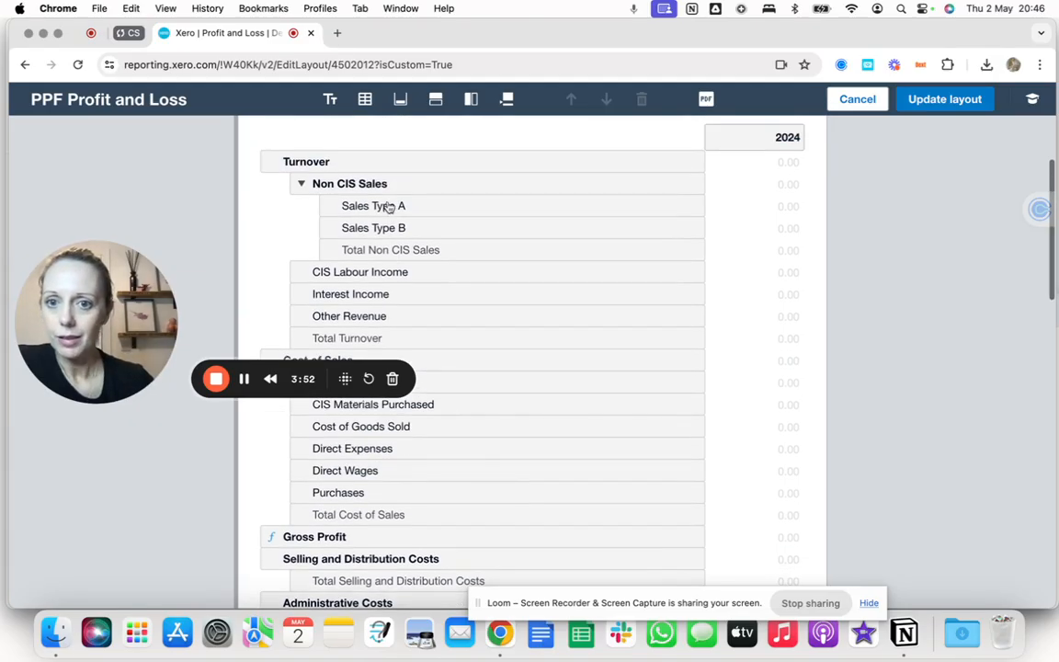
pyautogui.scroll(-2, 349, 329)
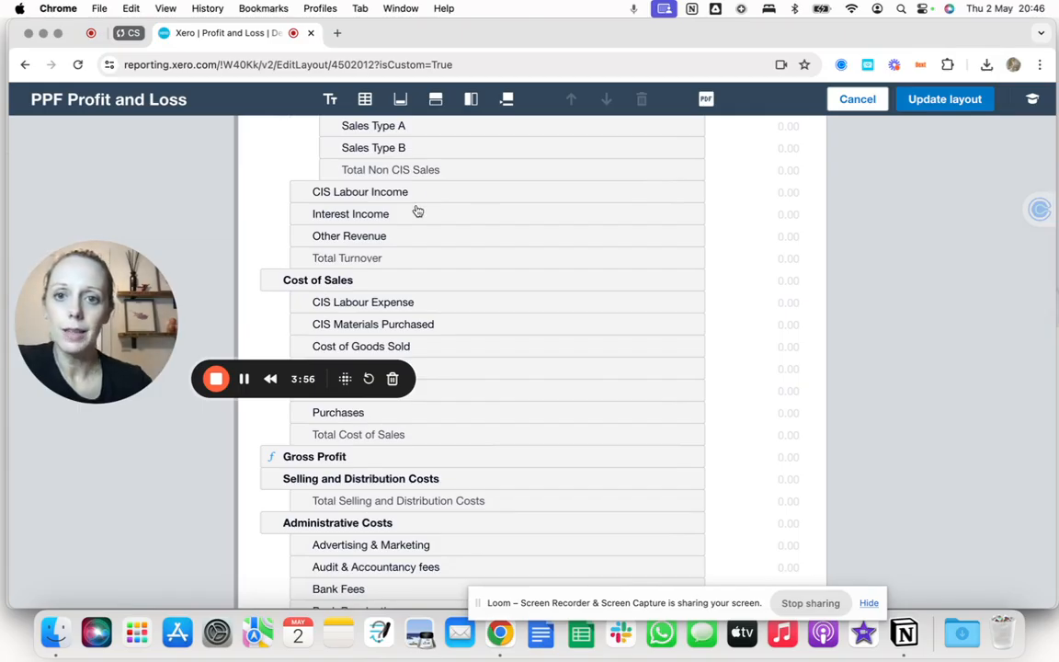
pyautogui.scroll(-2, 343, 310)
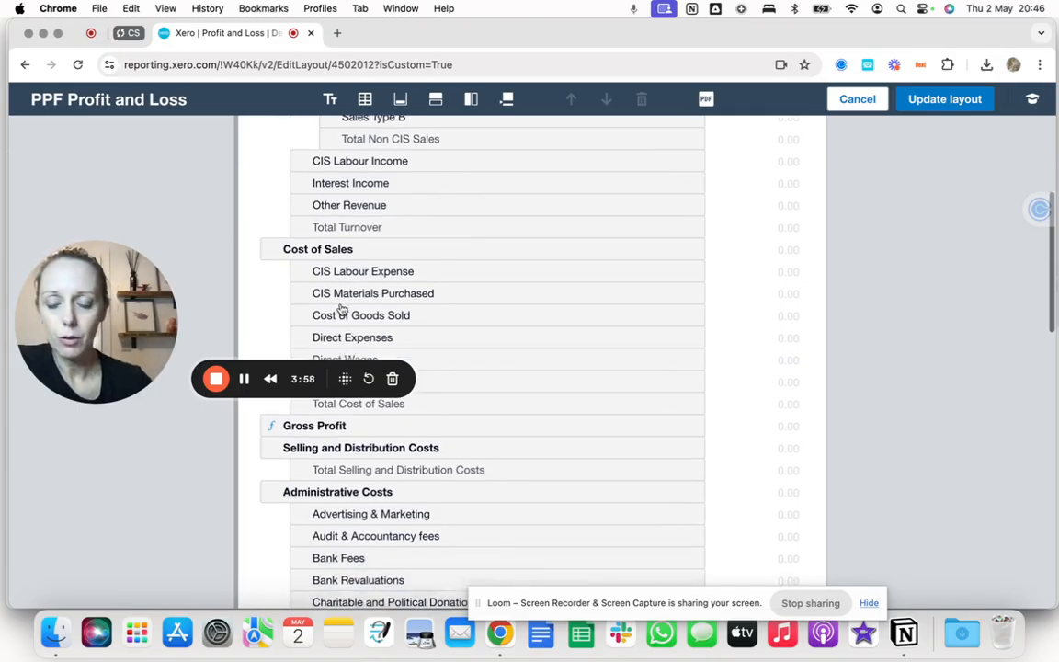
pyautogui.click(393, 410)
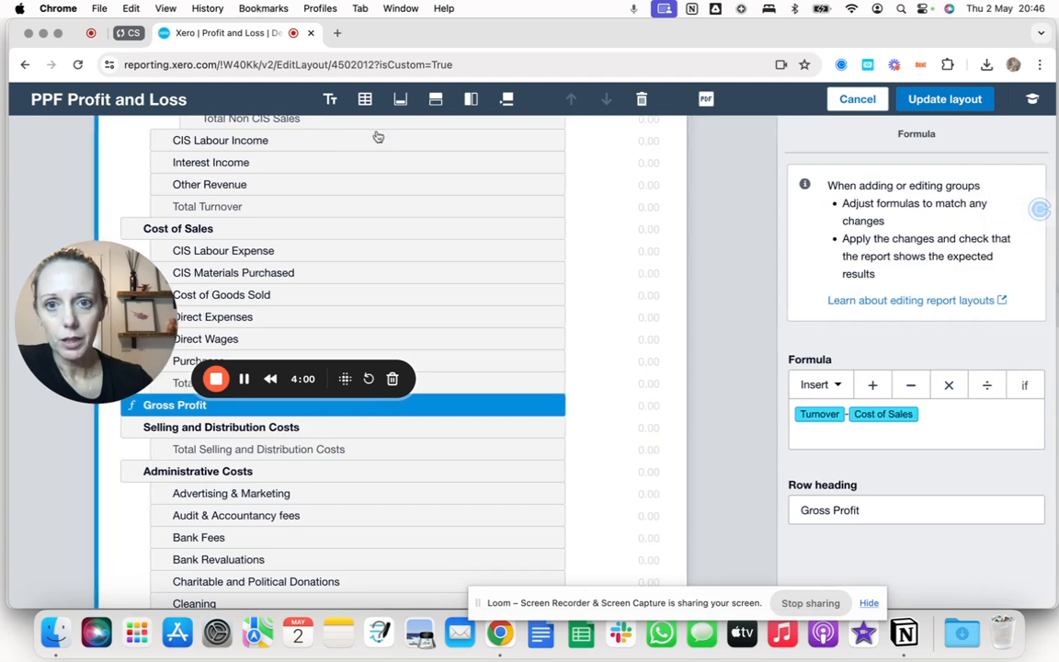
pyautogui.click(507, 100)
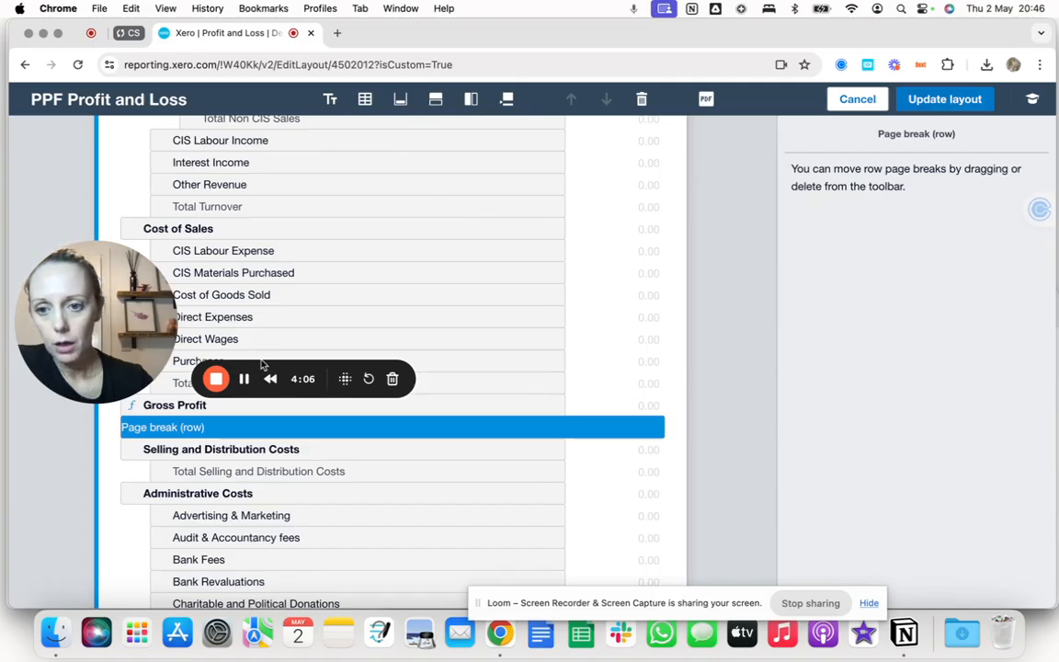
# Add a schedule section to the end of the report layout.
pyautogui.scroll(-1, 263, 365)
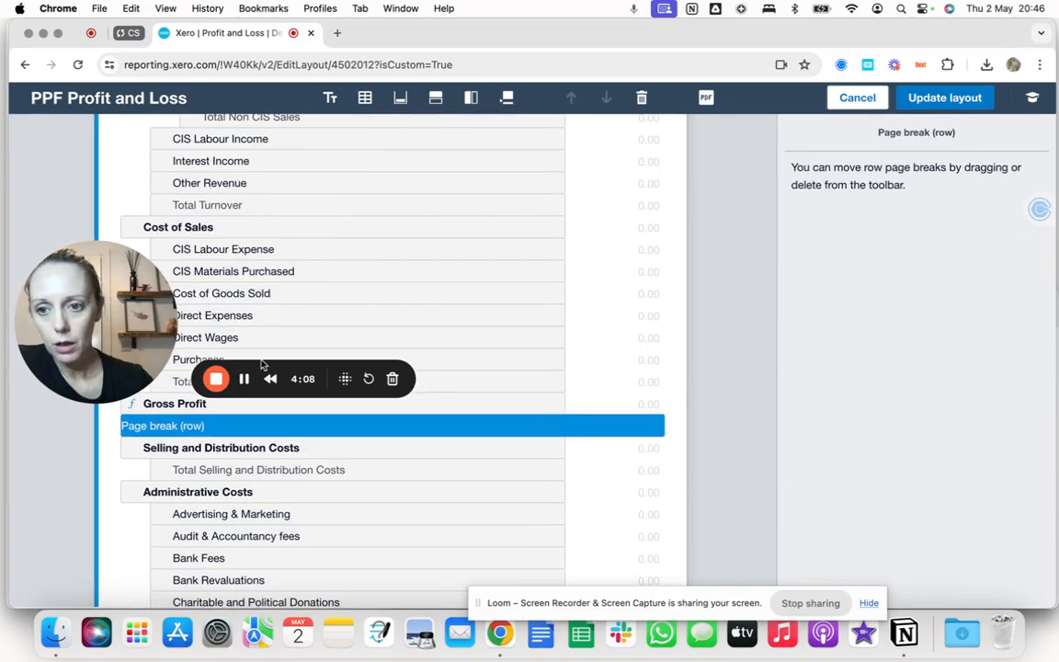
pyautogui.click(365, 99)
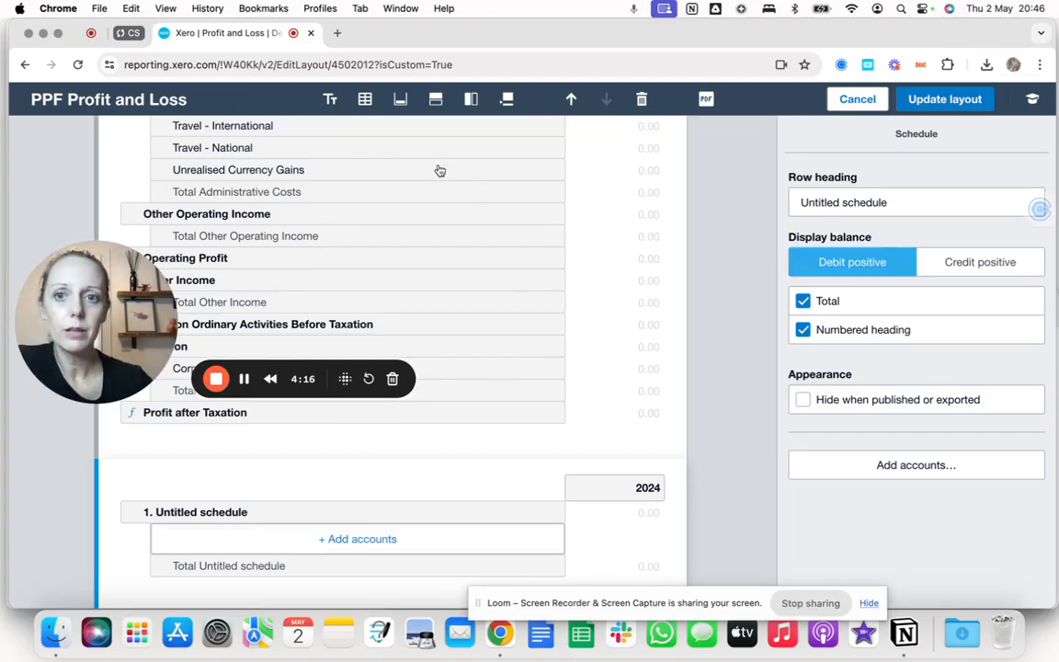
# Insert a text block below the schedule and set its heading style to Standard.
pyautogui.click(330, 99)
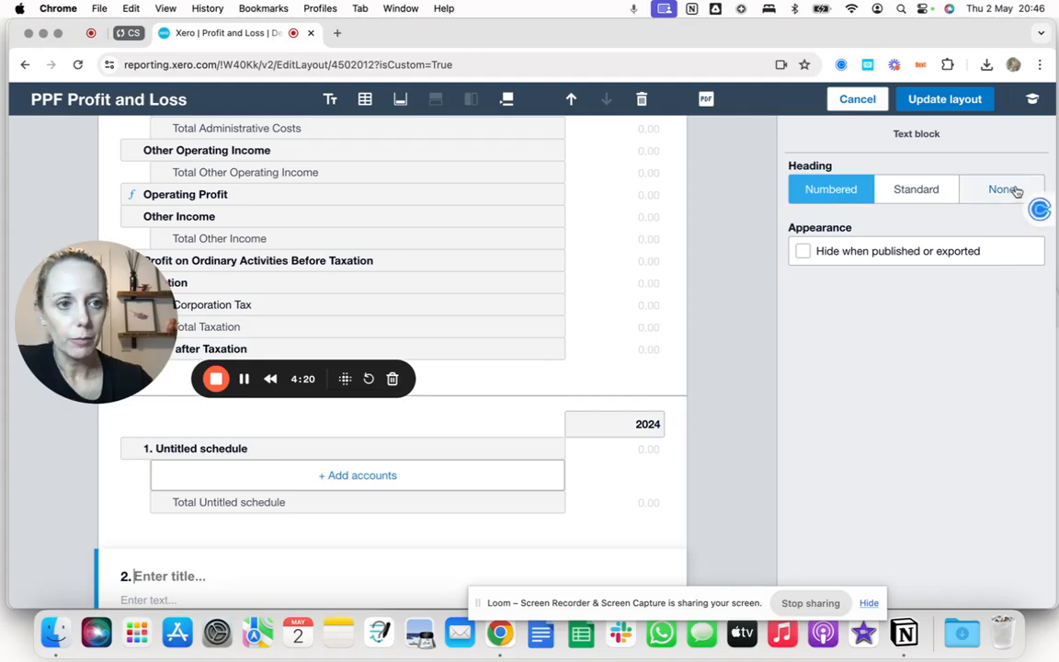
pyautogui.click(929, 188)
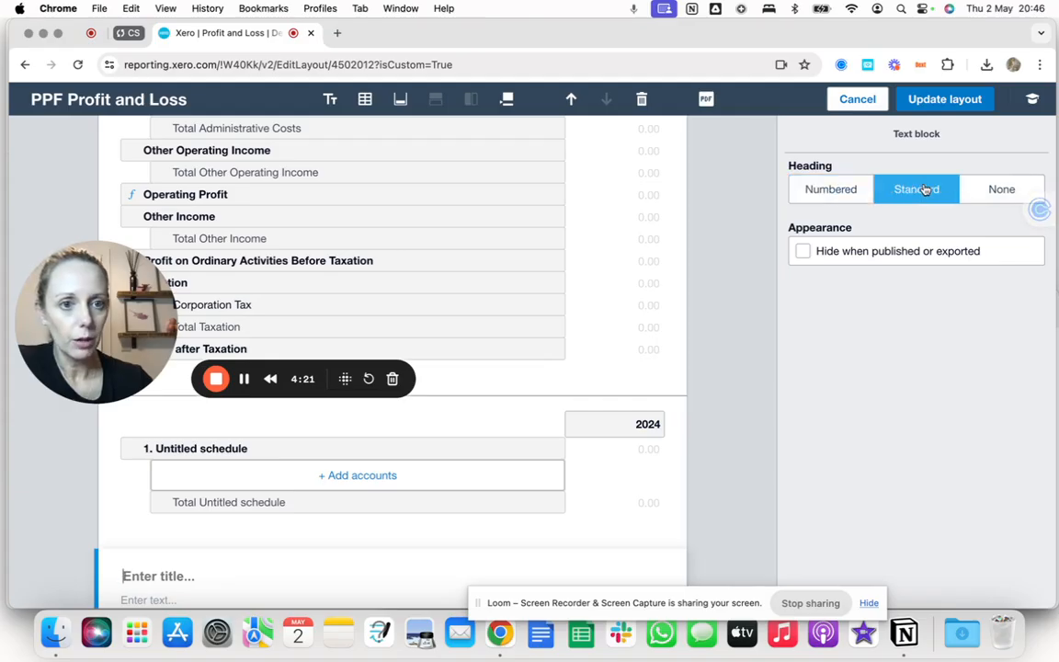
pyautogui.click(834, 192)
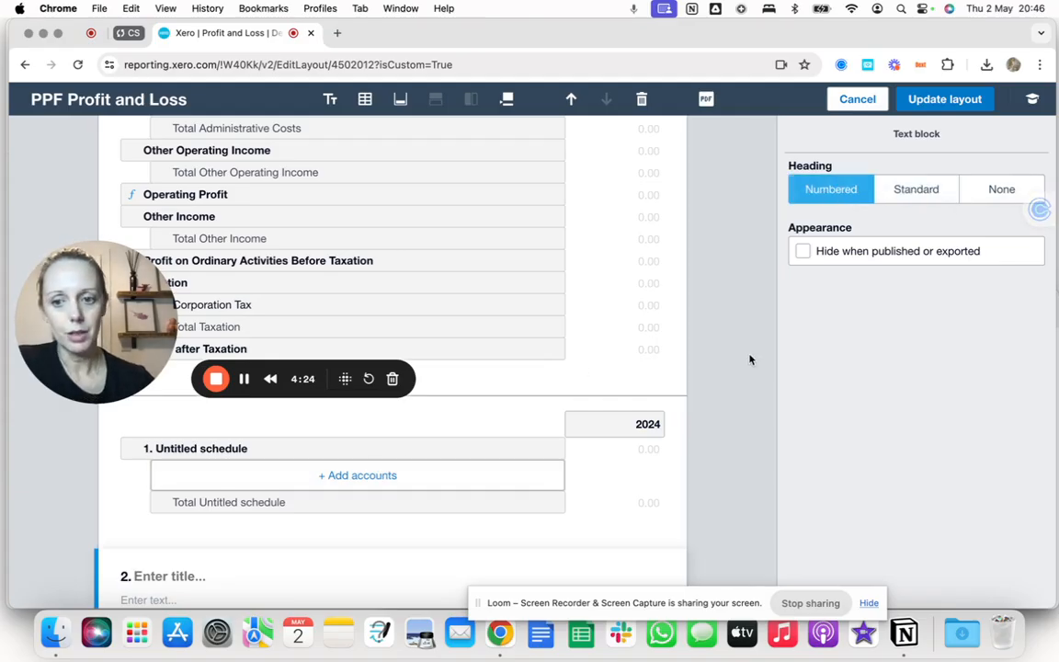
pyautogui.click(919, 202)
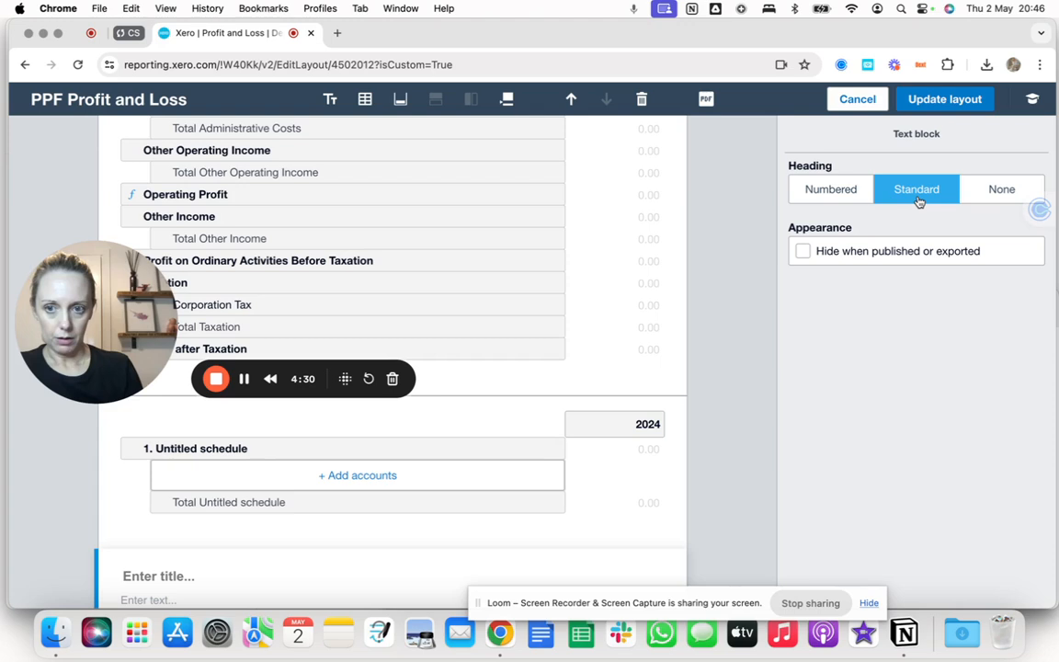
# Title the text block "Explanation of admin expenses" and update the layout.
pyautogui.write('Exp')
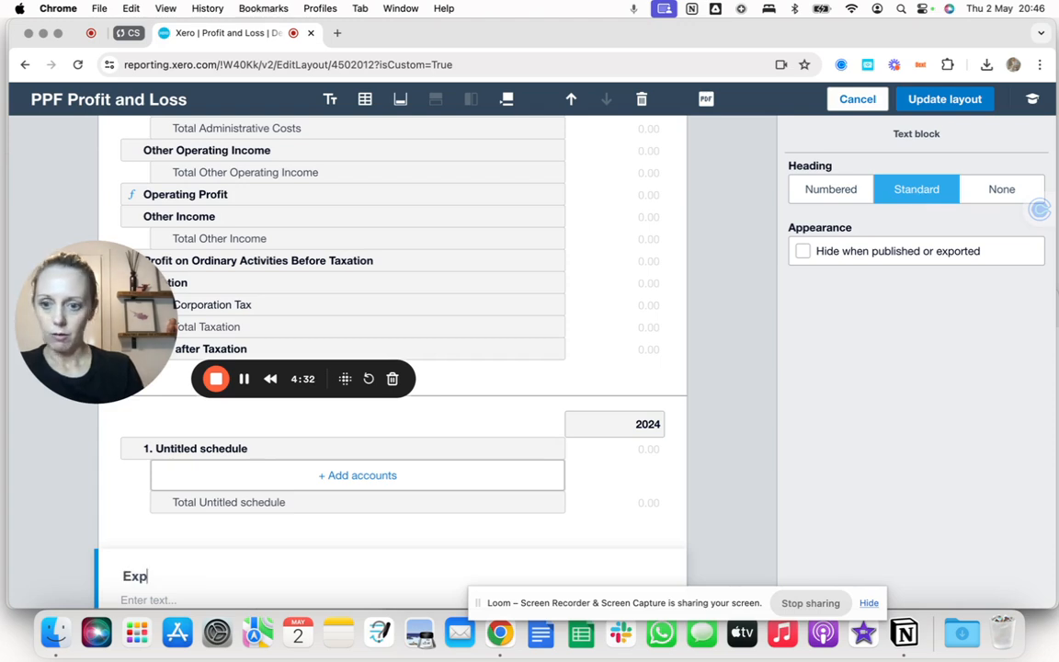
pyautogui.write('lanaion of admin expenses')
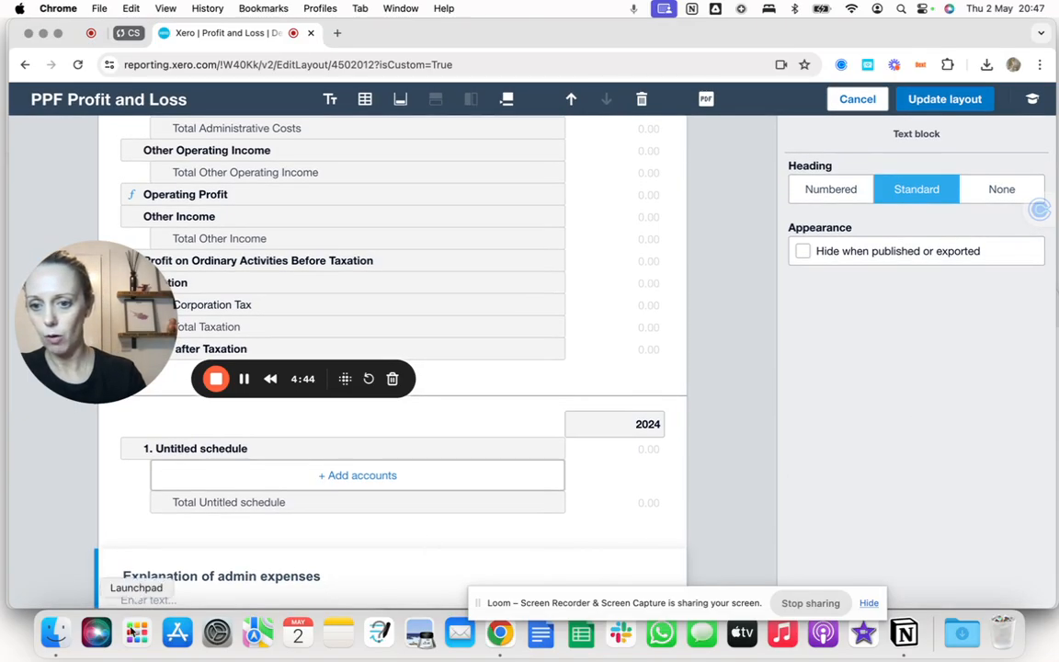
pyautogui.click(177, 598)
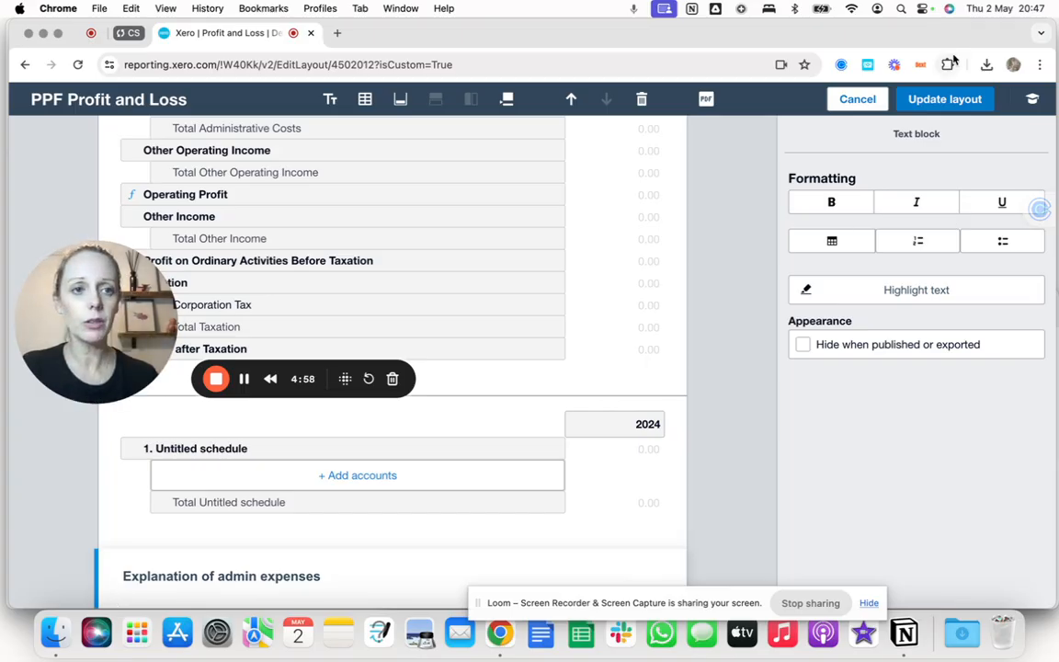
pyautogui.click(930, 101)
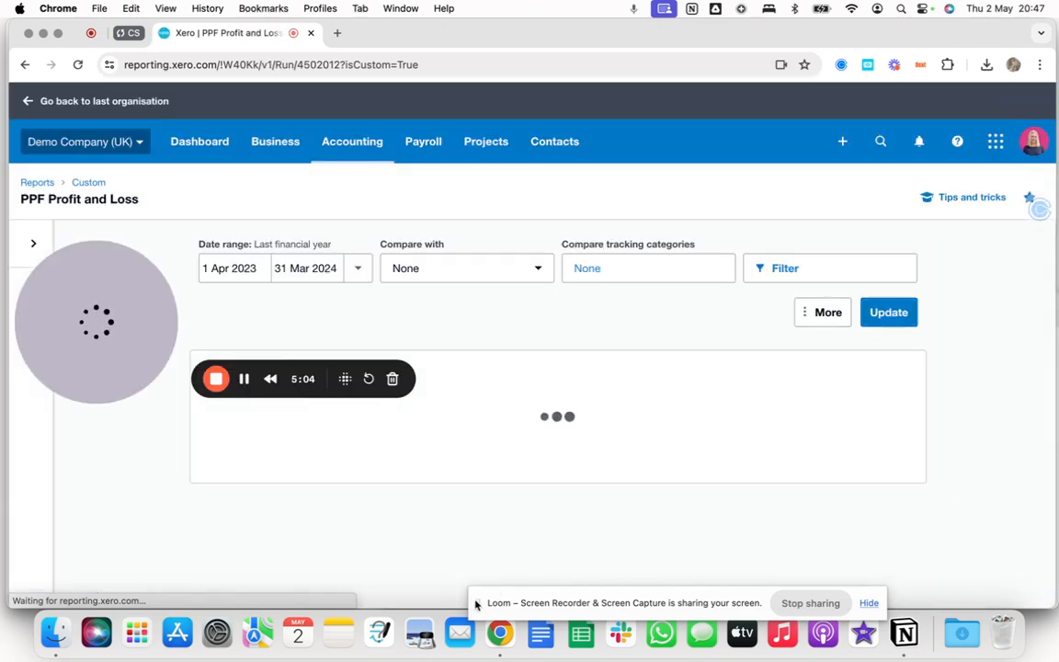
# Scroll through the updated report and check the Save as options.
pyautogui.scroll(-5, 414, 483)
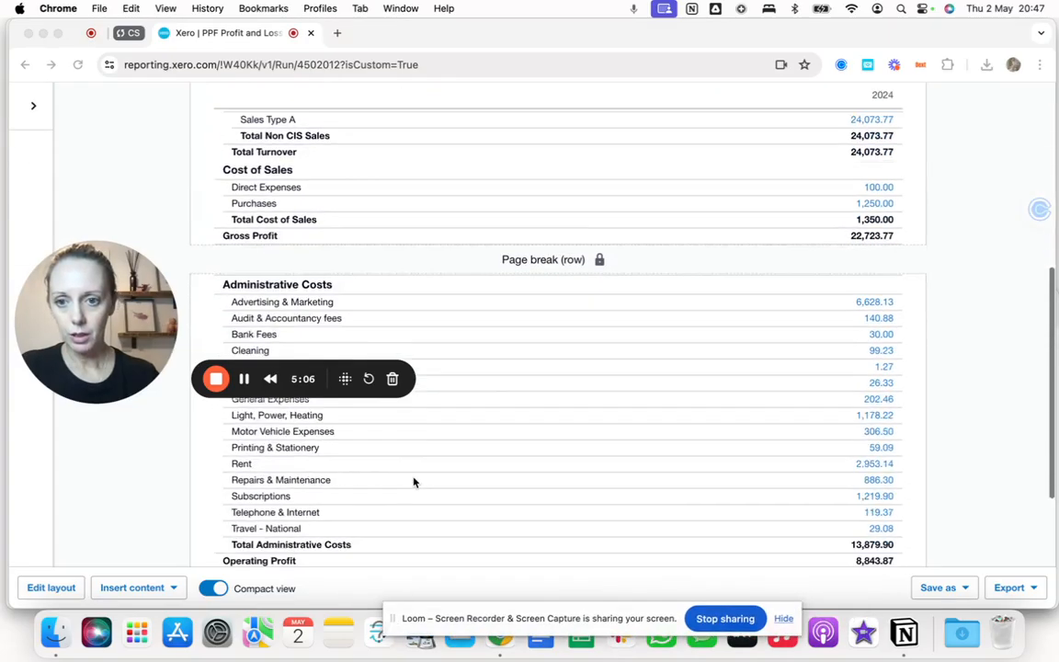
pyautogui.scroll(-5, 414, 483)
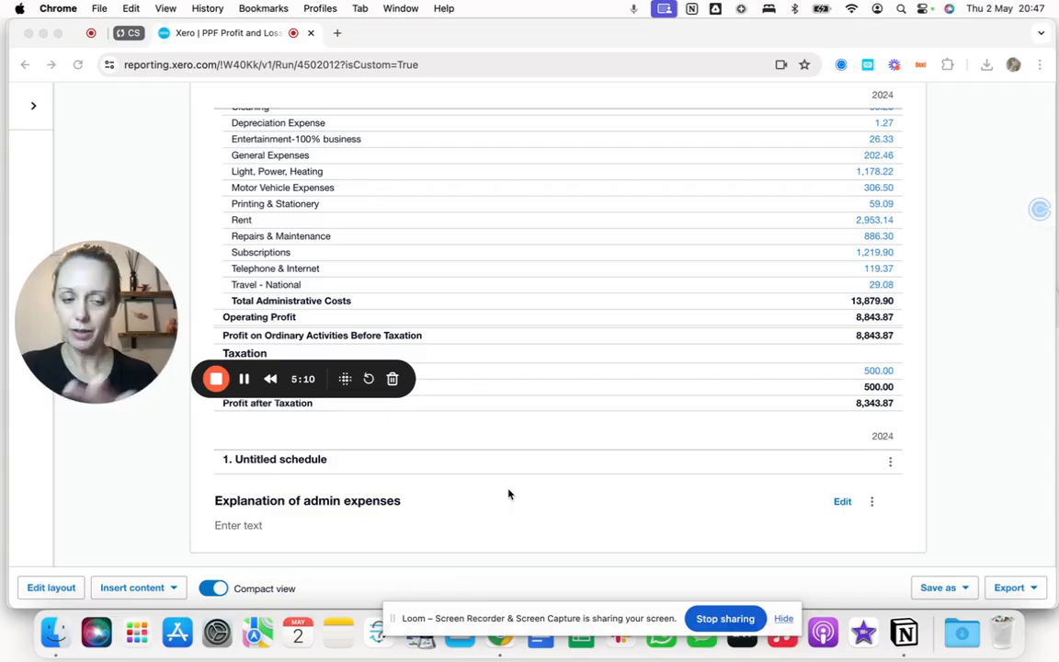
pyautogui.click(956, 589)
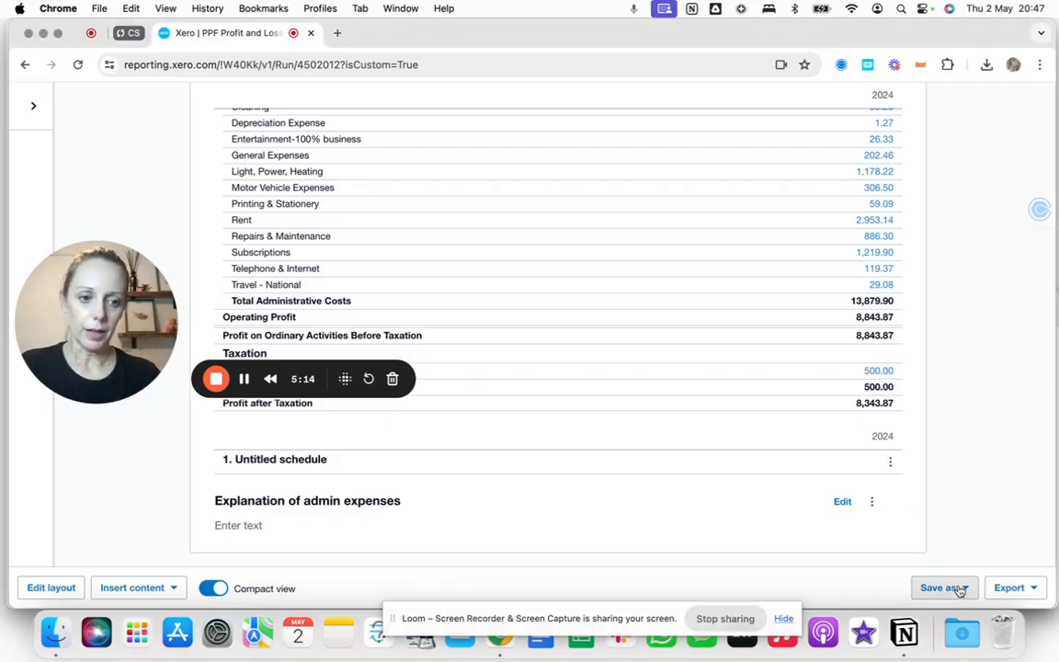
pyautogui.click(957, 589)
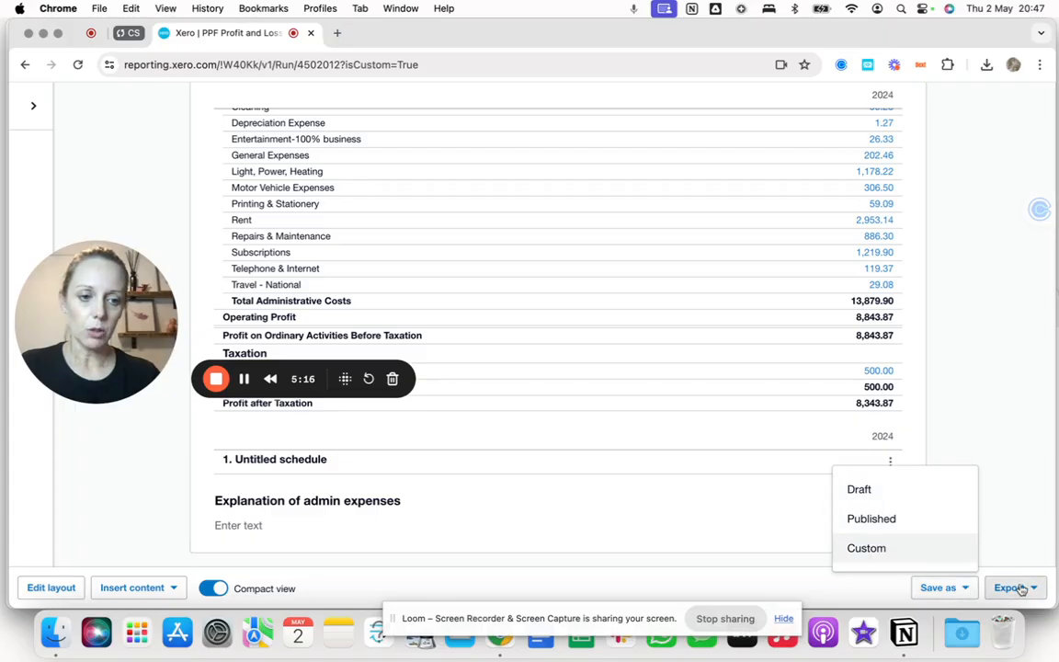
pyautogui.click(956, 587)
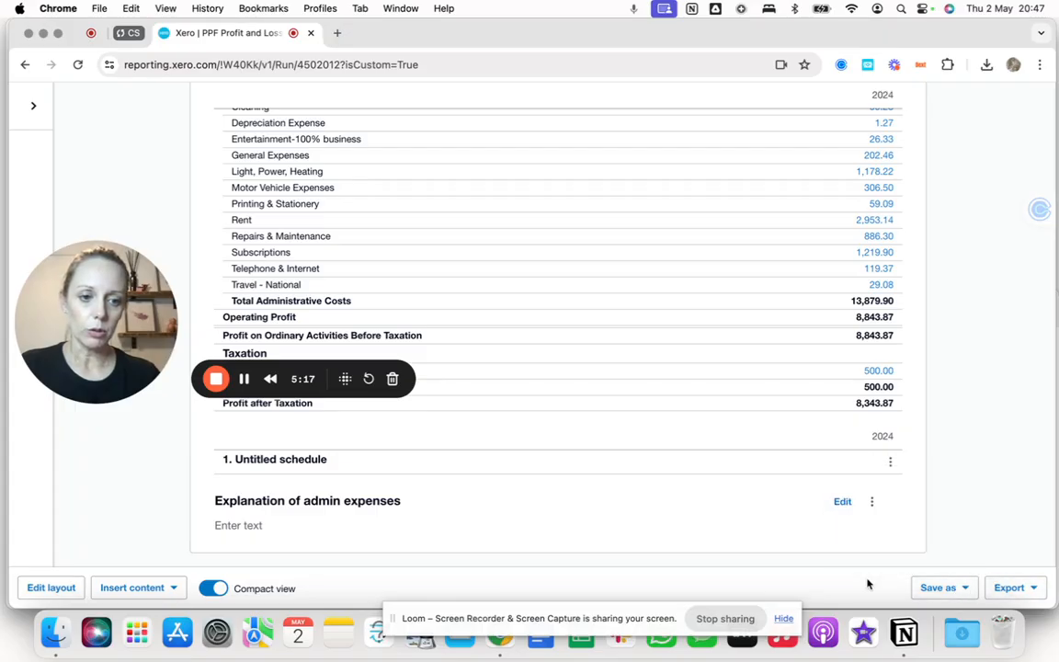
# Export the report as a Styled PDF with a DRAFT watermark.
pyautogui.click(1037, 588)
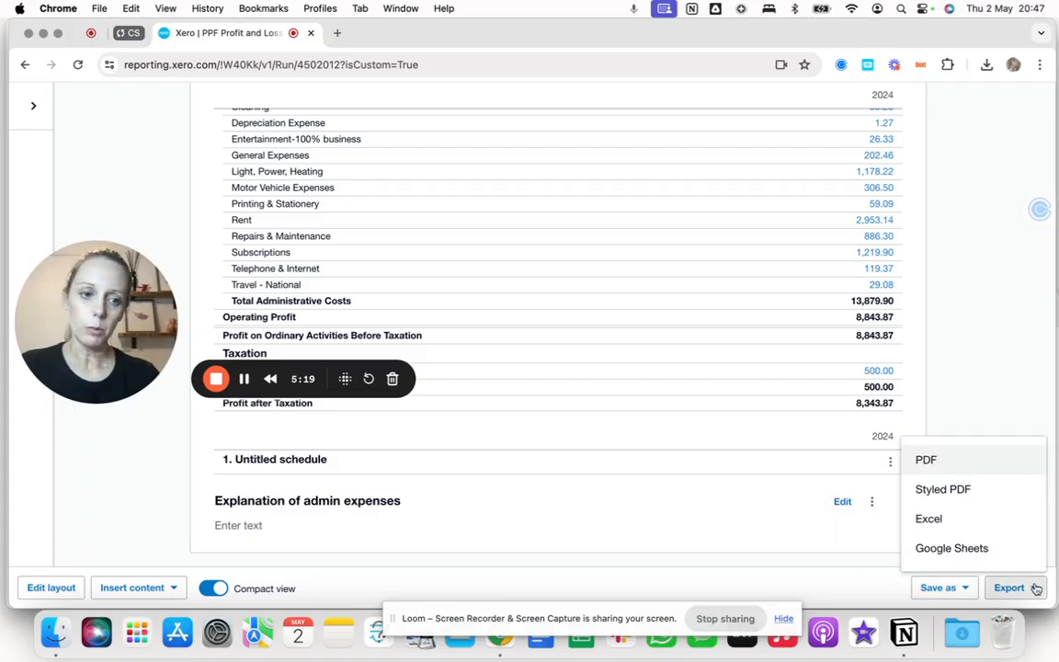
pyautogui.click(957, 491)
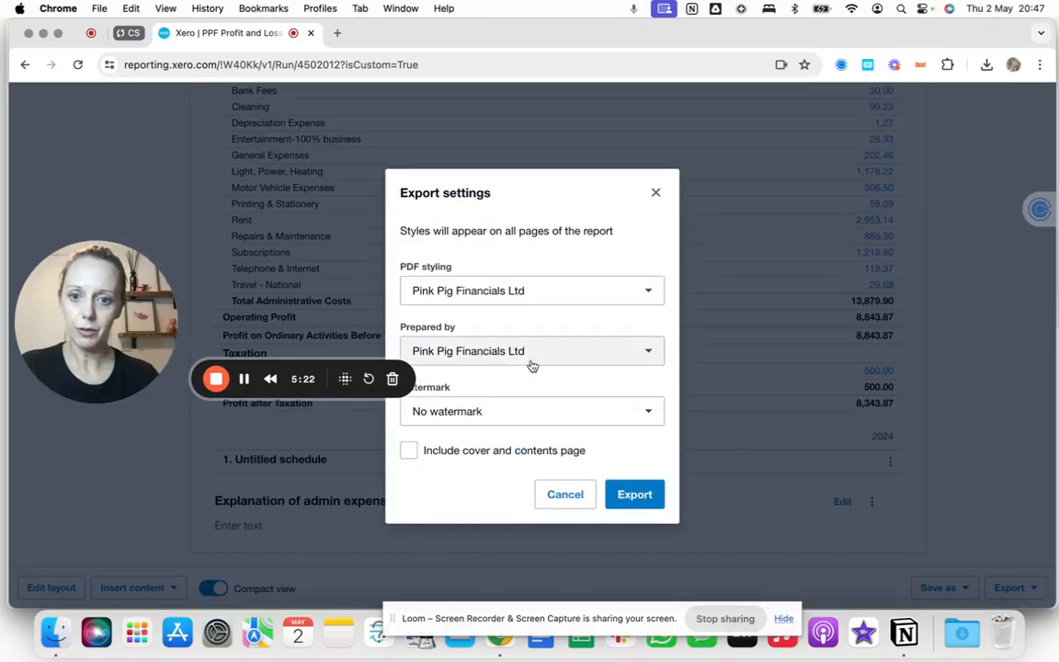
pyautogui.click(476, 411)
pyautogui.moveTo(106, 350); pyautogui.dragTo(103, 548)
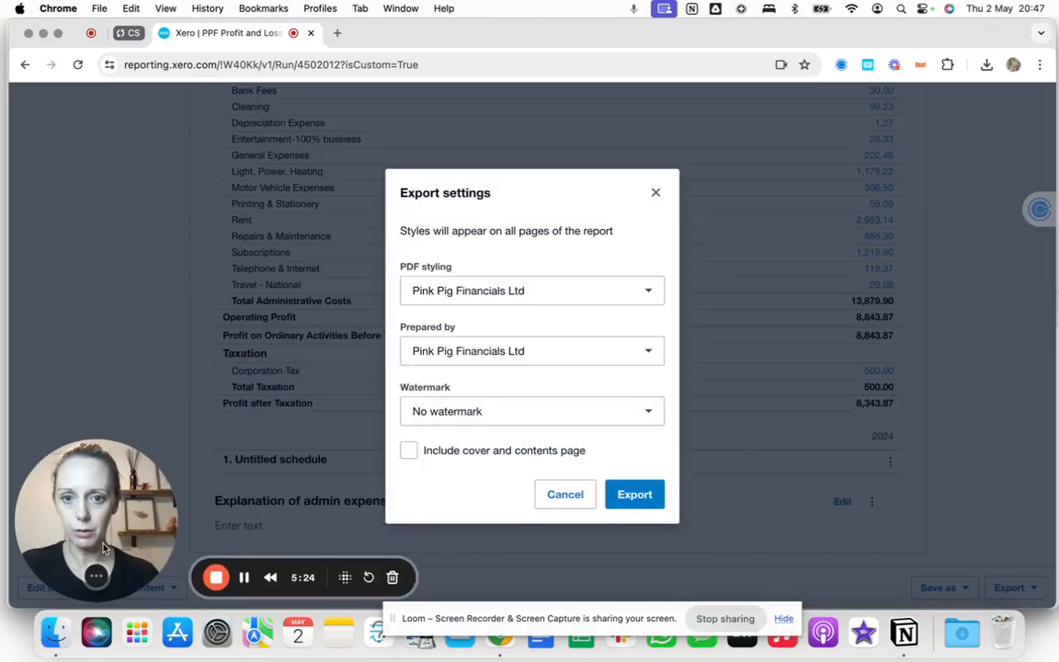
pyautogui.click(513, 411)
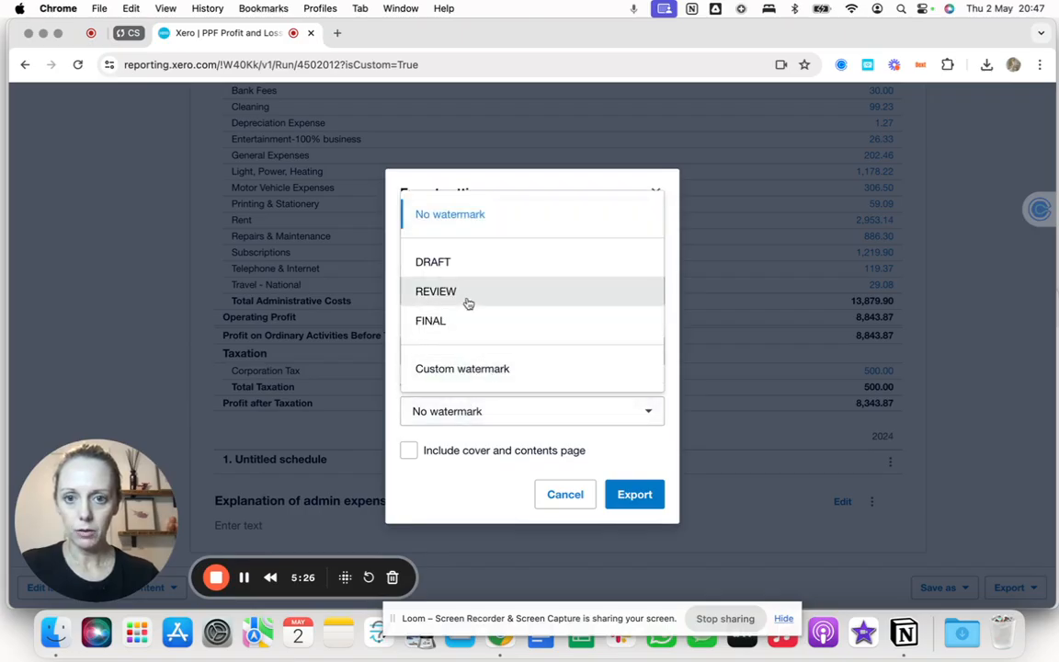
pyautogui.click(430, 265)
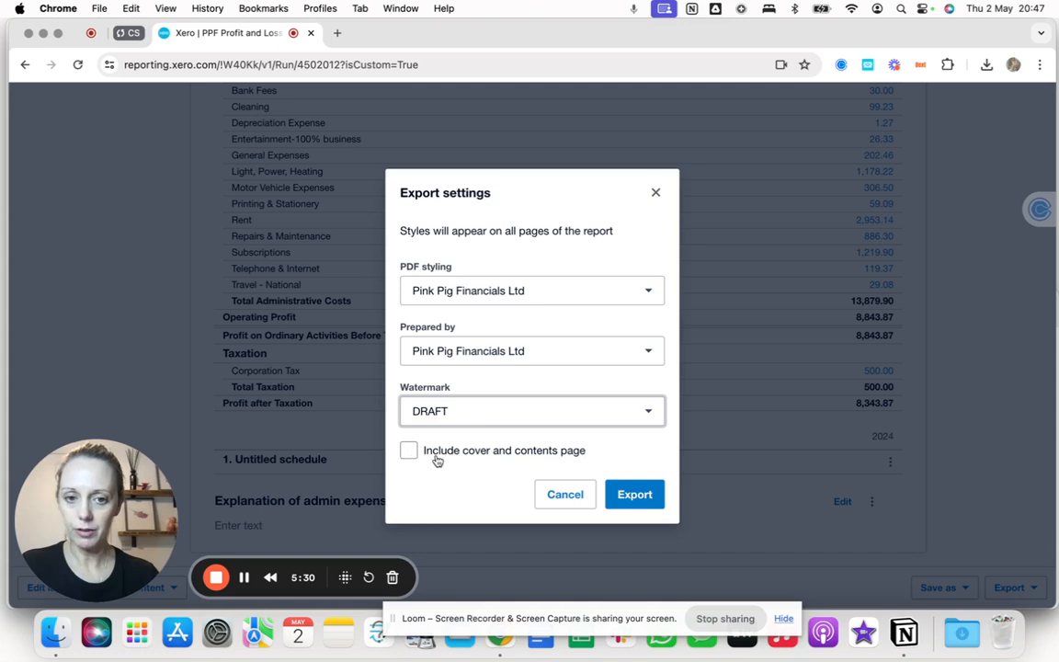
pyautogui.click(638, 499)
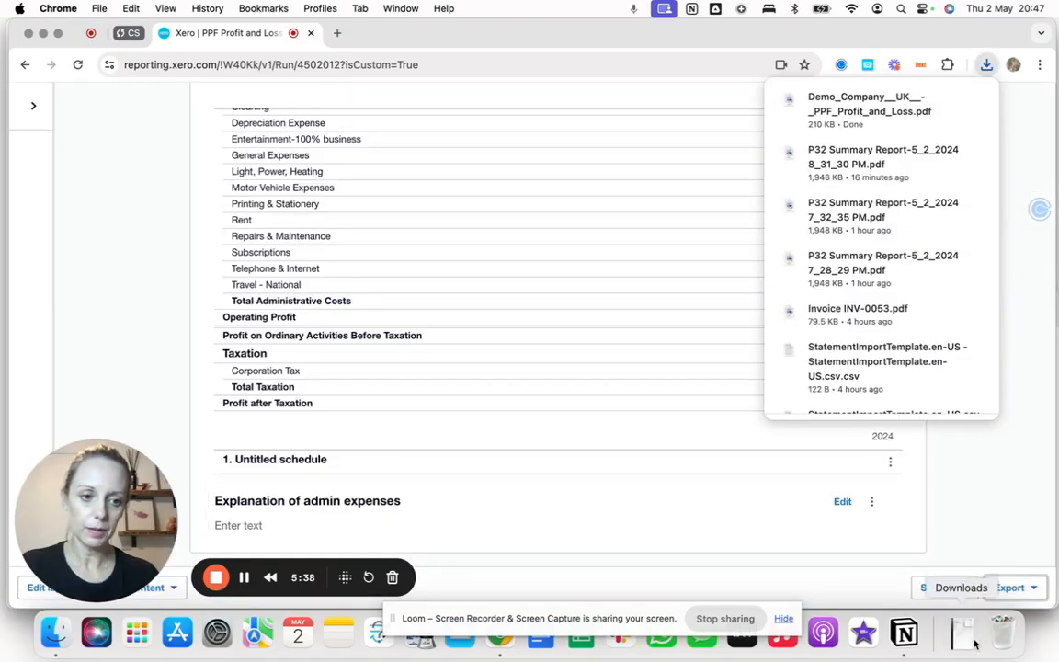
# Open the downloaded PDF in Preview and scroll through both pages.
pyautogui.click(963, 637)
pyautogui.click(963, 578)
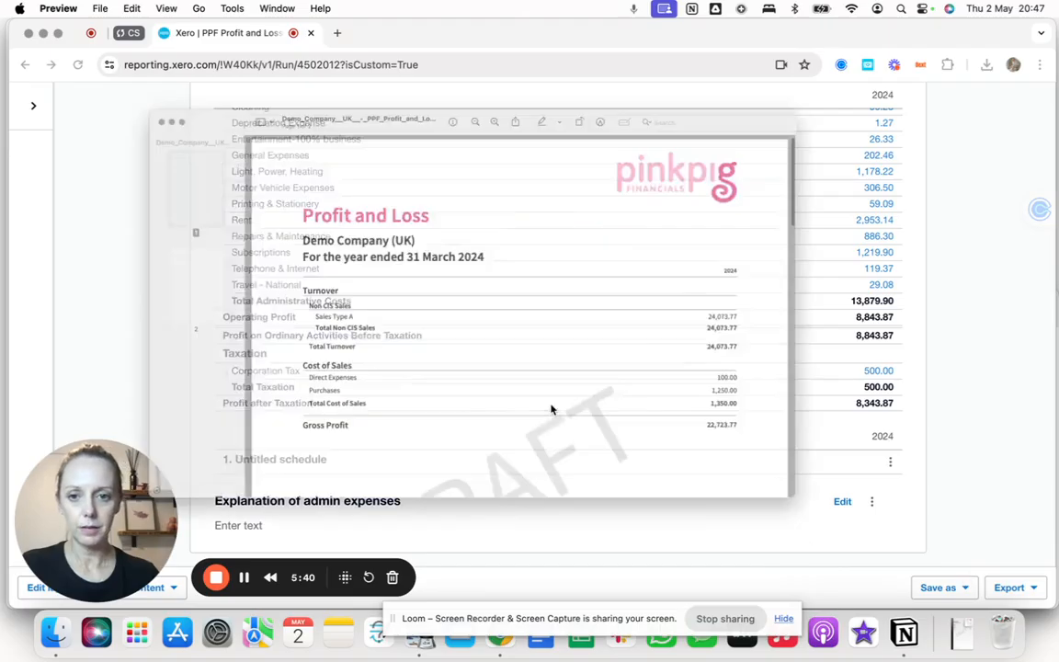
pyautogui.scroll(-5, 533, 452)
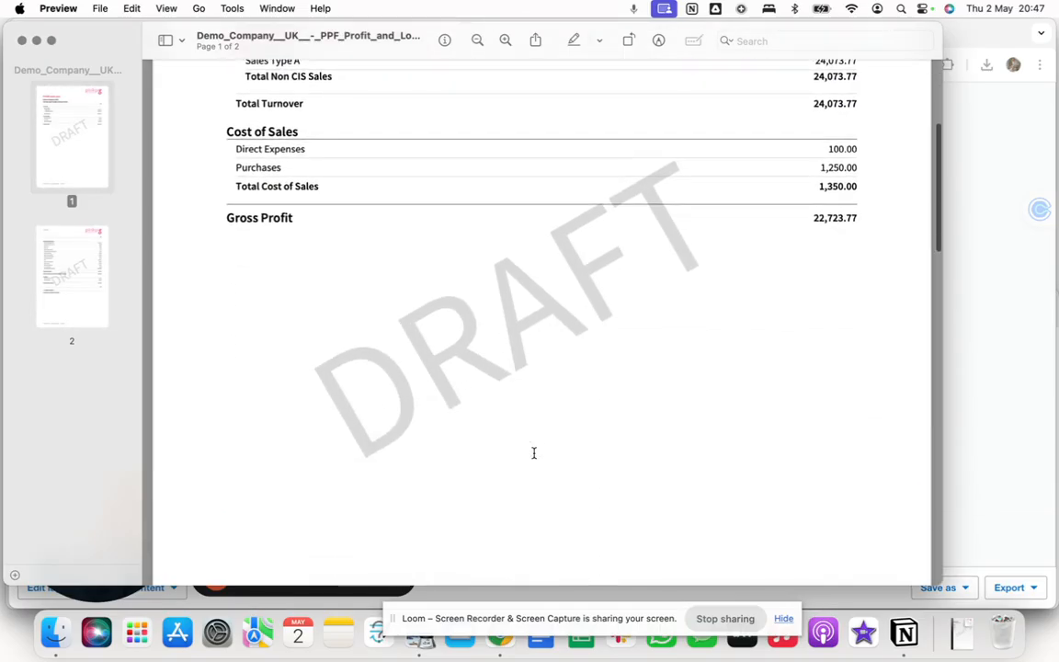
pyautogui.scroll(4, 534, 452)
pyautogui.scroll(2, 681, 167)
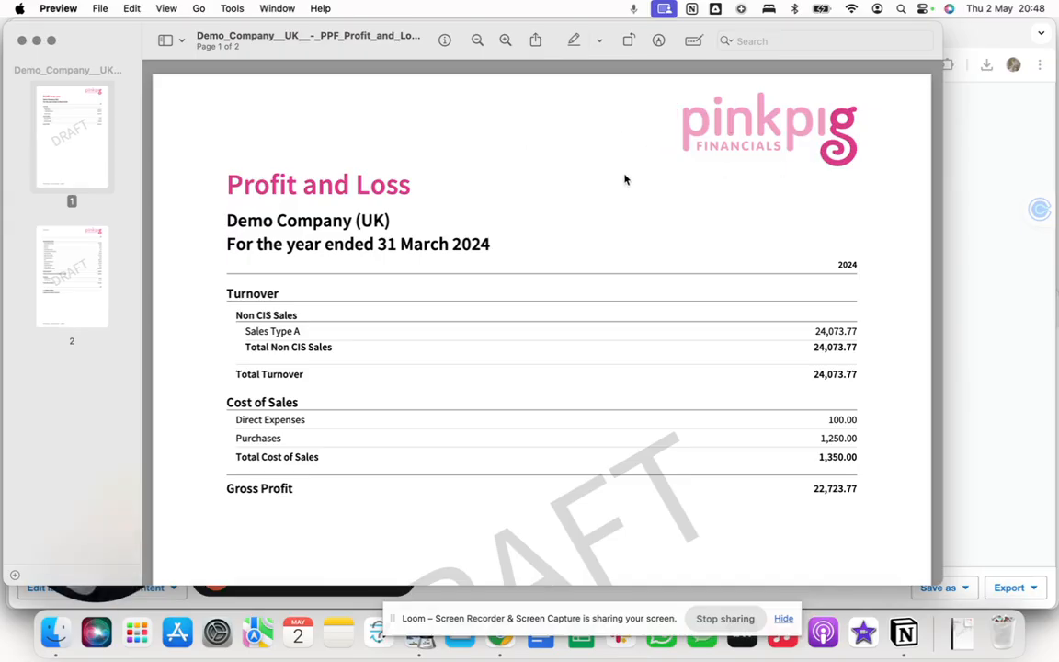
pyautogui.scroll(-20, 499, 341)
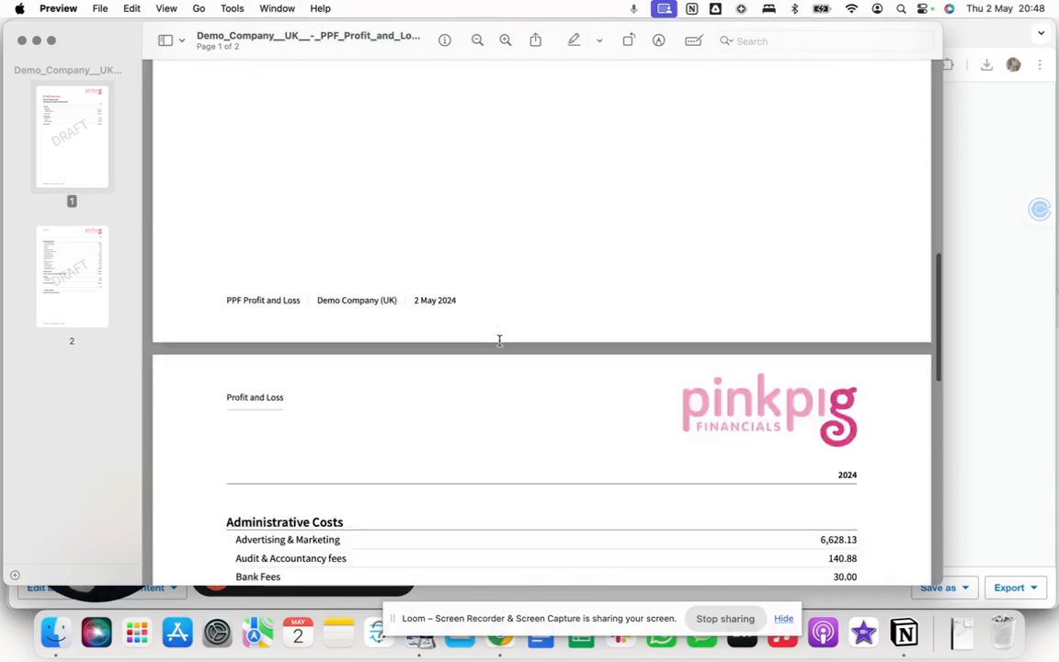
pyautogui.scroll(-12, 500, 340)
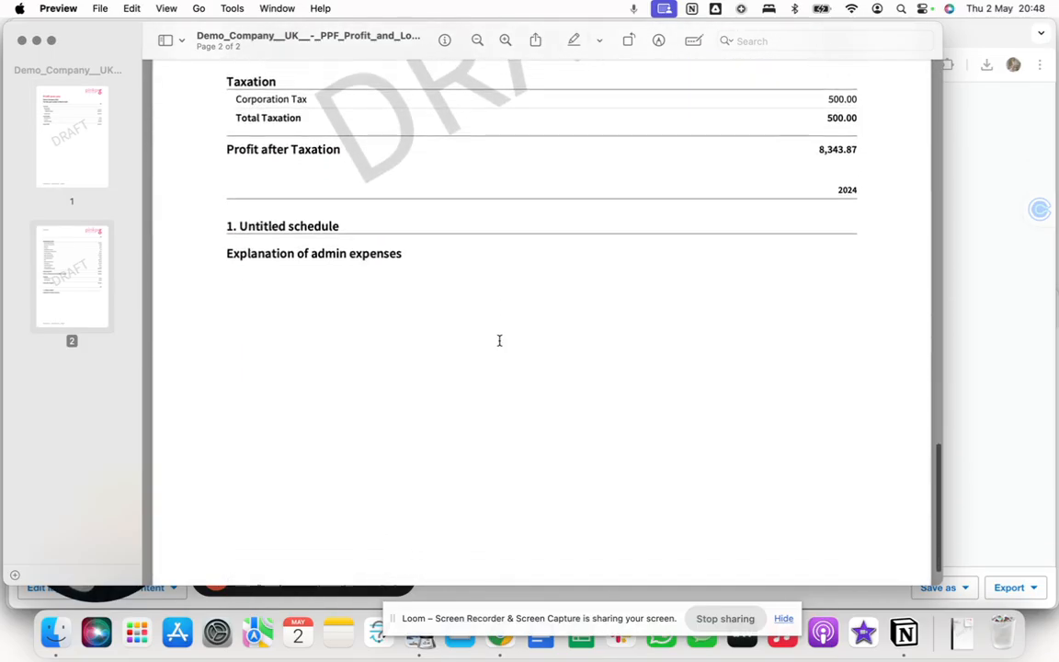
# Close the PDF preview and export the report to Google Sheets.
pyautogui.click(22, 40)
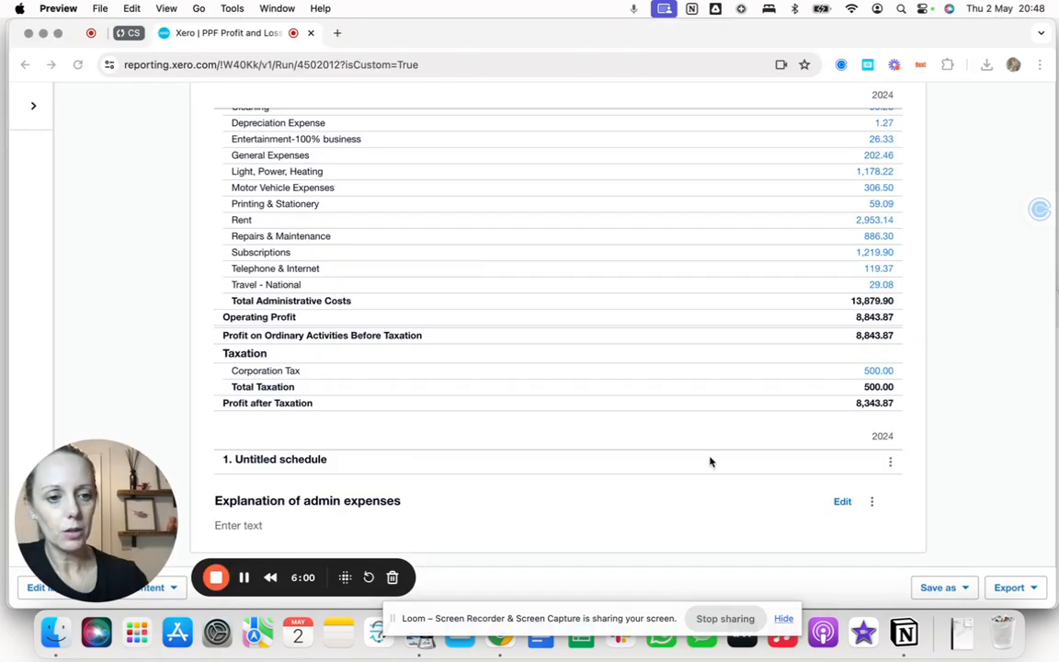
pyautogui.click(1010, 587)
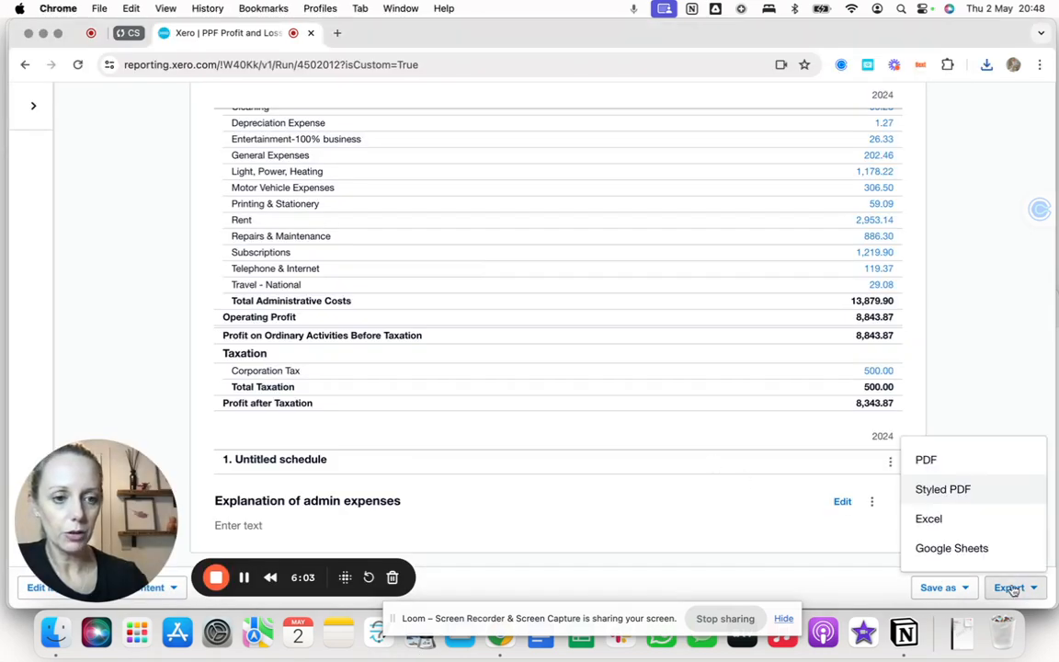
pyautogui.click(942, 550)
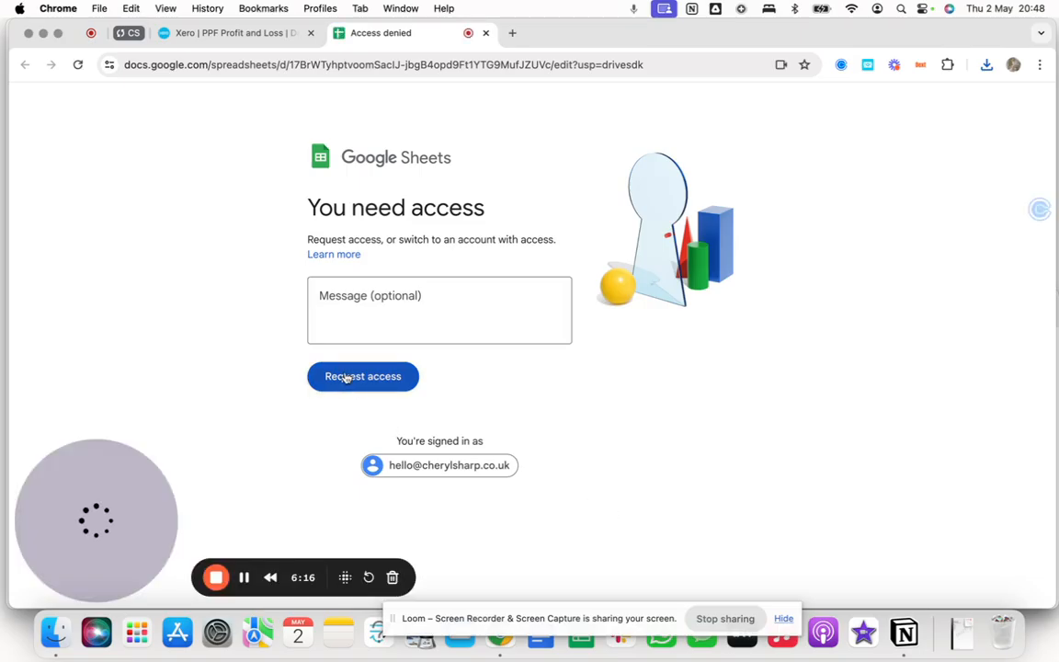
# Request access to the exported Google Sheet and close its tab.
pyautogui.click(347, 378)
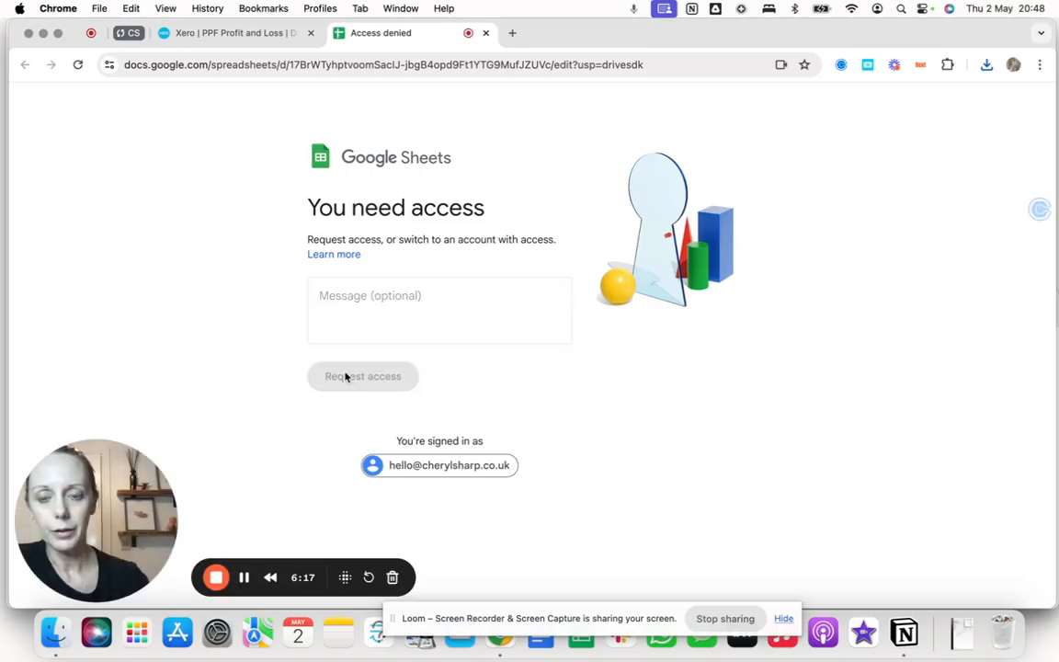
pyautogui.click(486, 34)
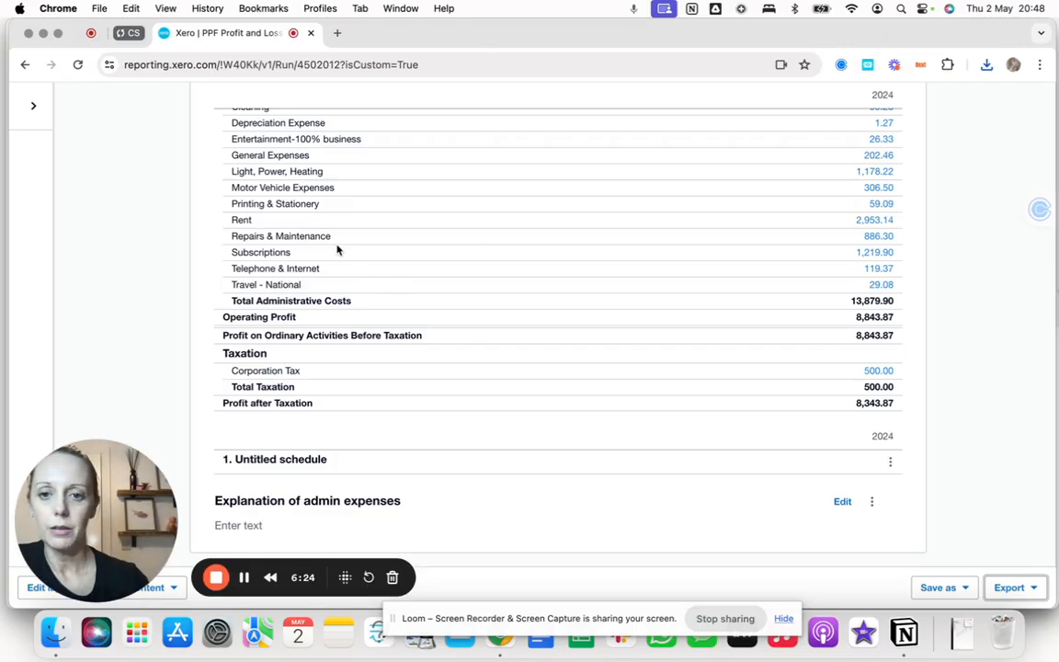
# Compare the report with the previous 3 years, update it and scroll through the comparison columns.
pyautogui.scroll(10, 336, 249)
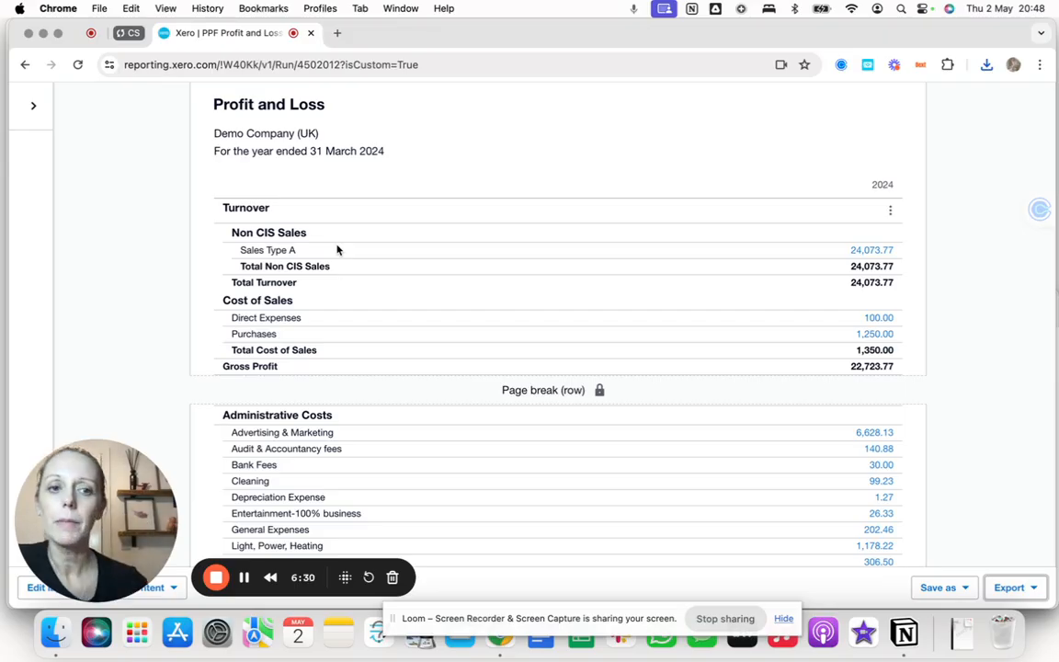
pyautogui.scroll(5, 335, 230)
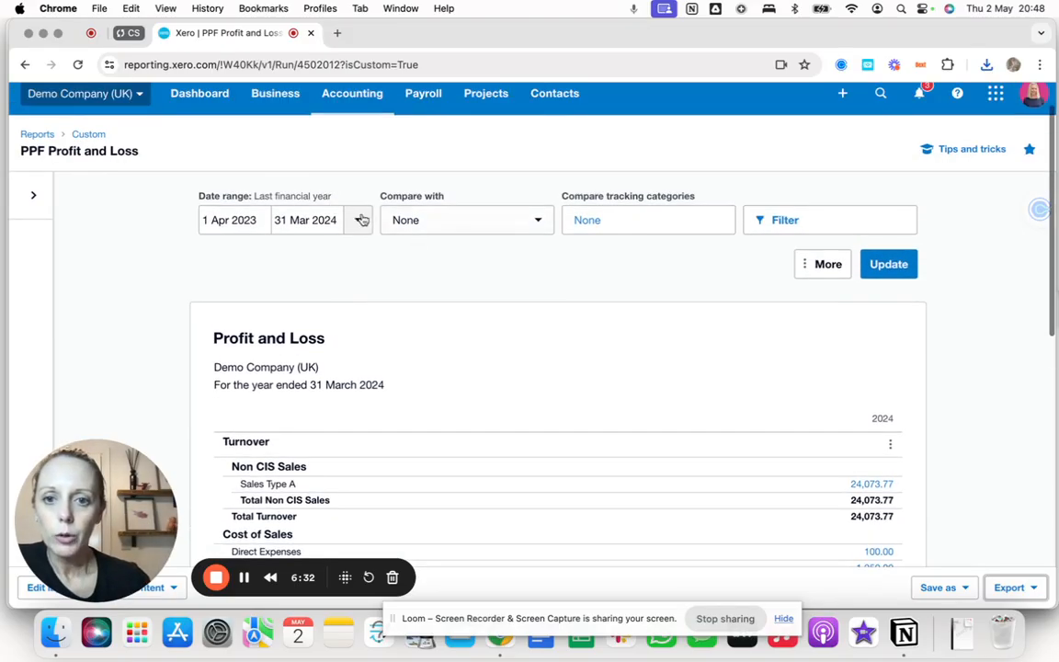
pyautogui.click(502, 220)
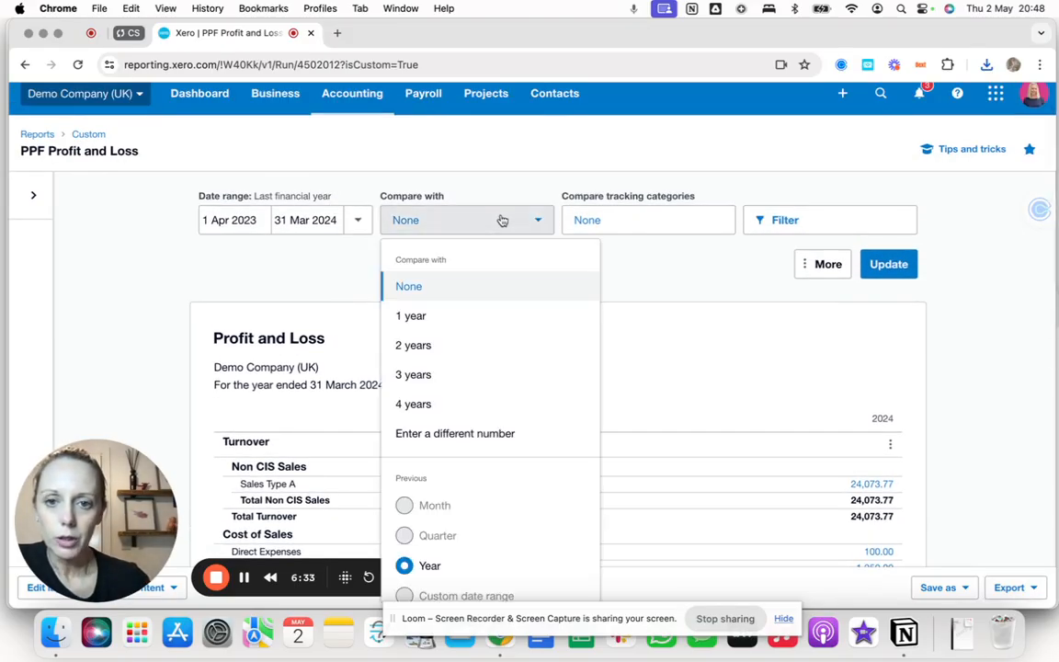
pyautogui.click(458, 374)
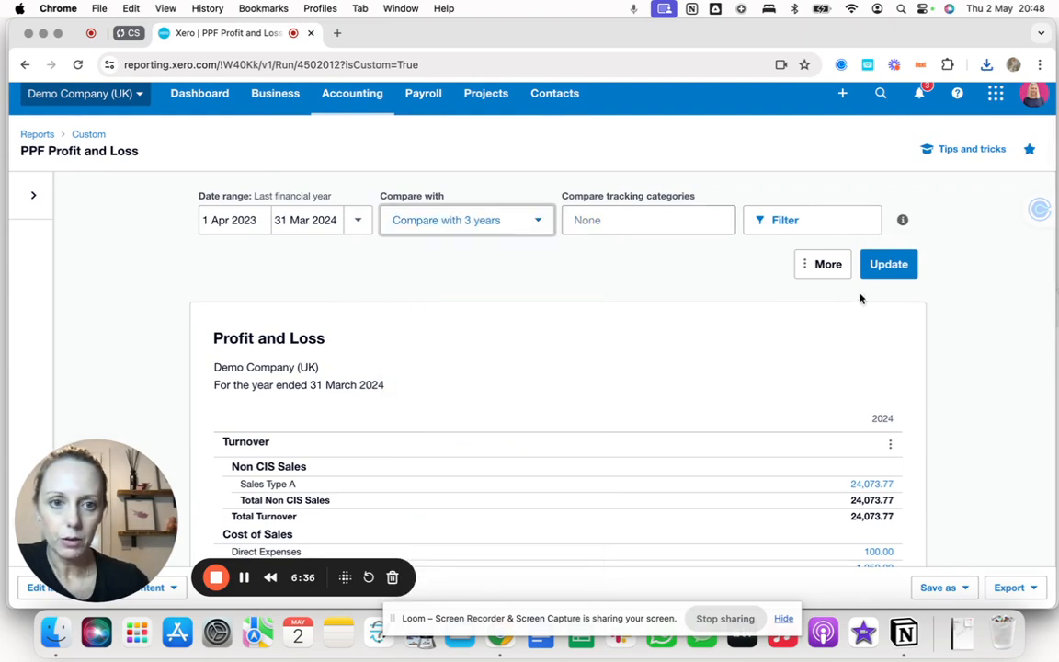
pyautogui.click(879, 268)
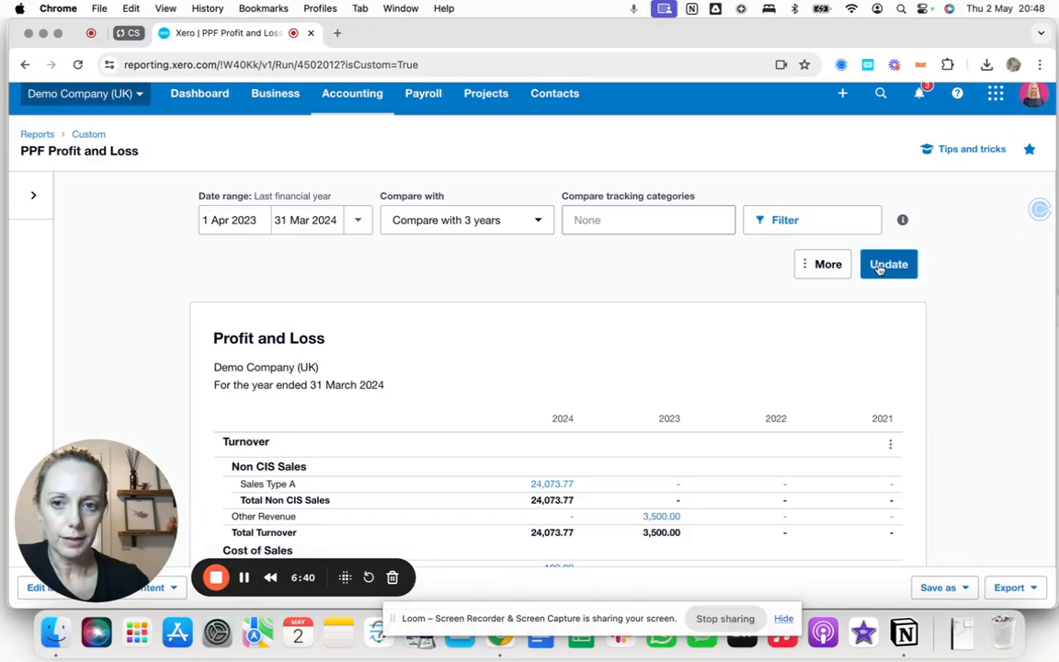
pyautogui.scroll(-5, 719, 426)
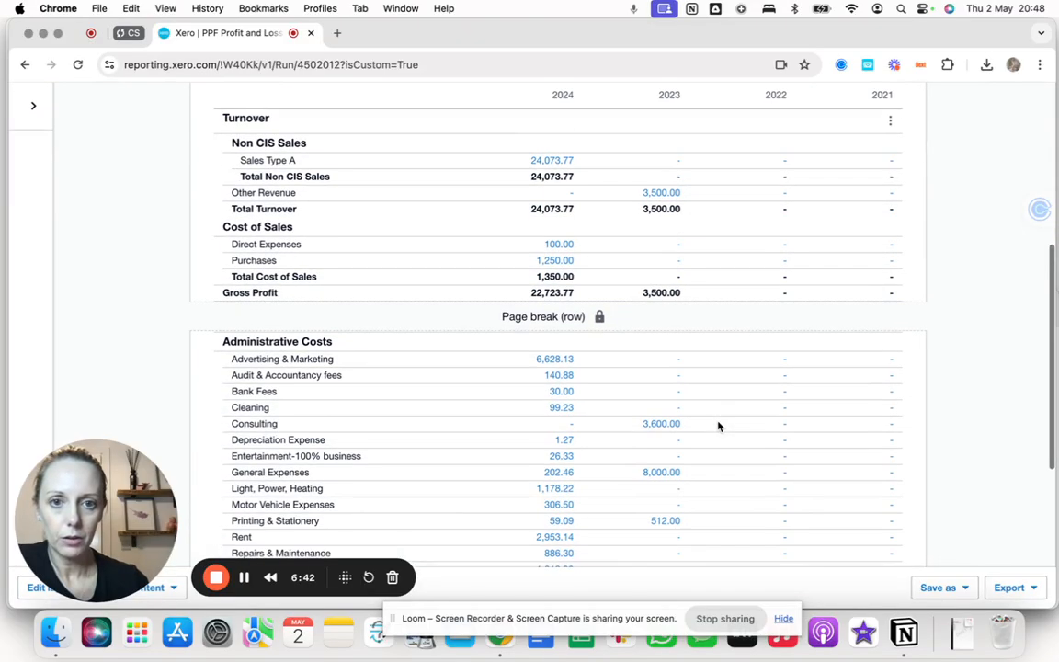
pyautogui.scroll(-5, 713, 397)
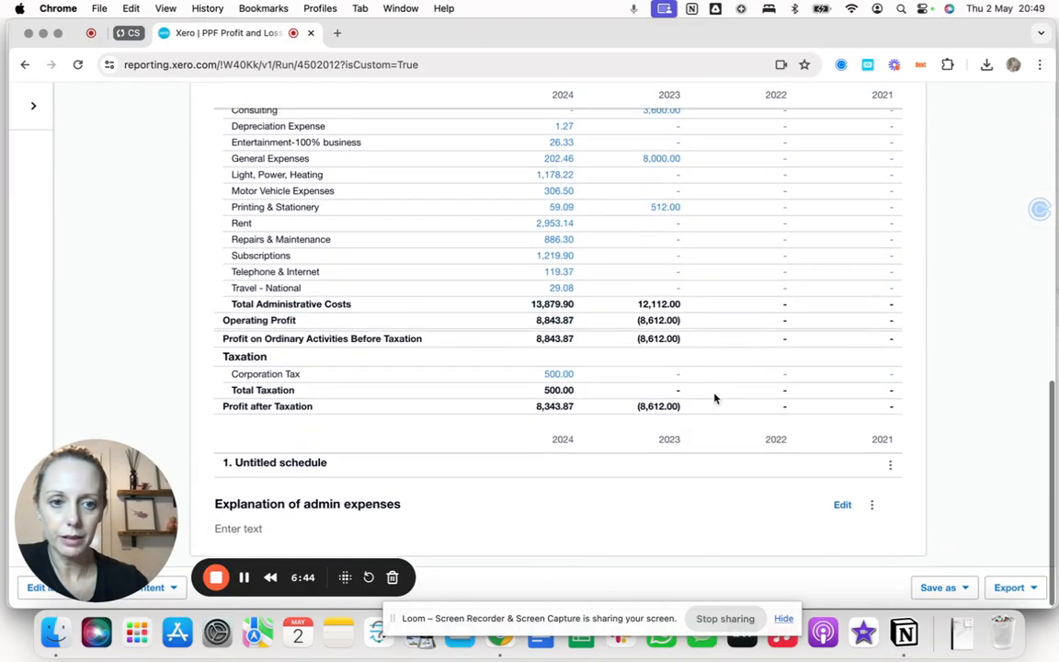
pyautogui.scroll(10, 715, 398)
pyautogui.scroll(2, 699, 386)
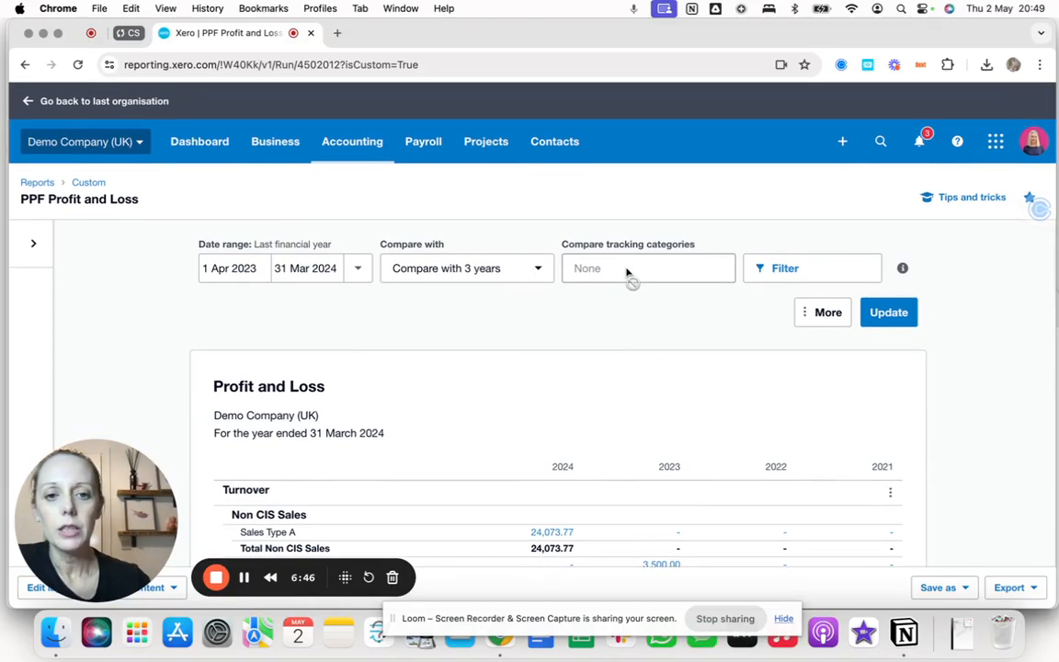
# Clear the year comparison and compare the Department tracking categories HR, Marketing and Sales.
pyautogui.click(531, 269)
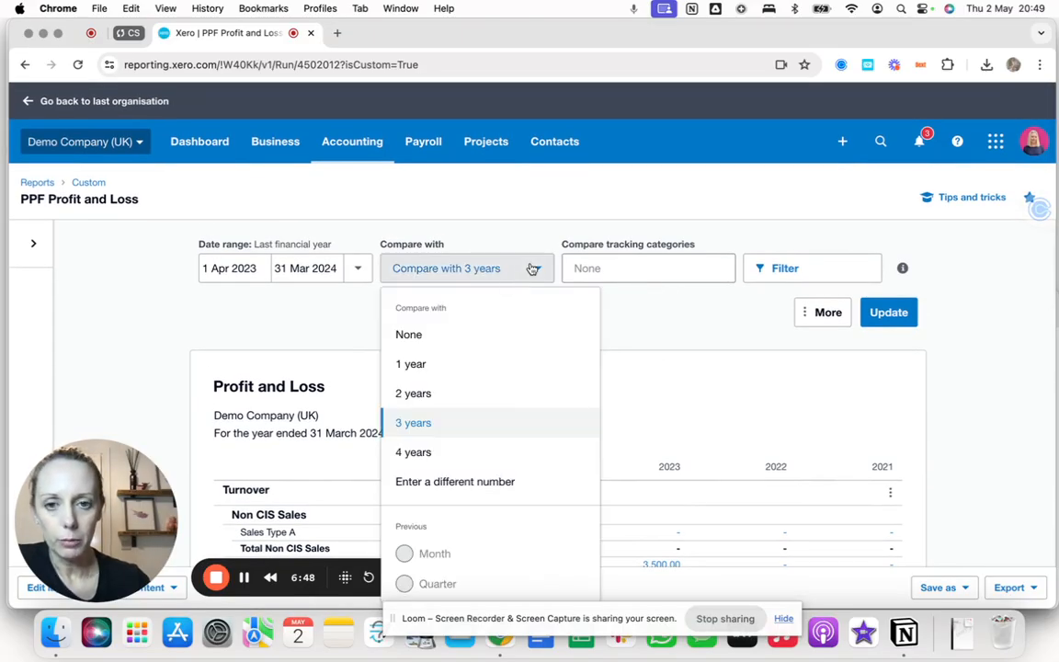
pyautogui.click(419, 334)
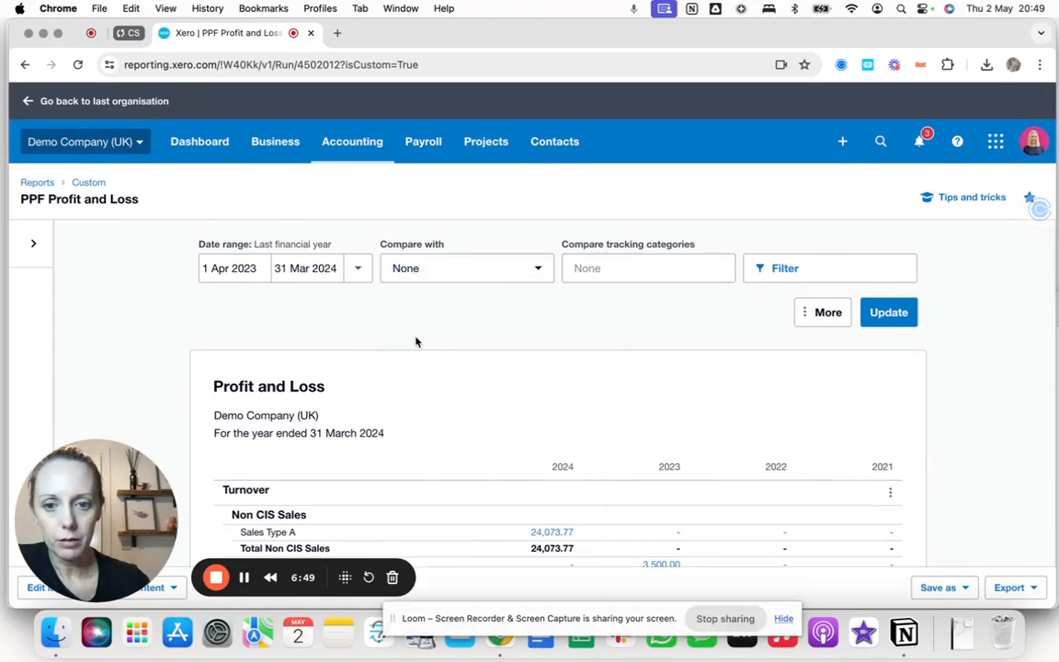
pyautogui.click(643, 278)
pyautogui.click(477, 310)
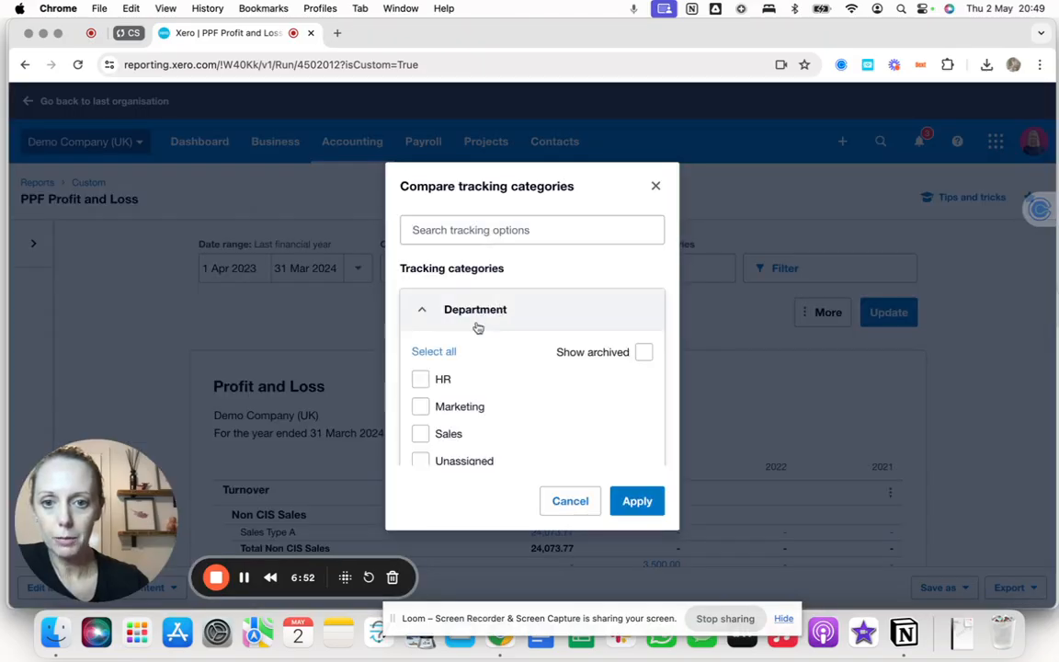
pyautogui.click(422, 380)
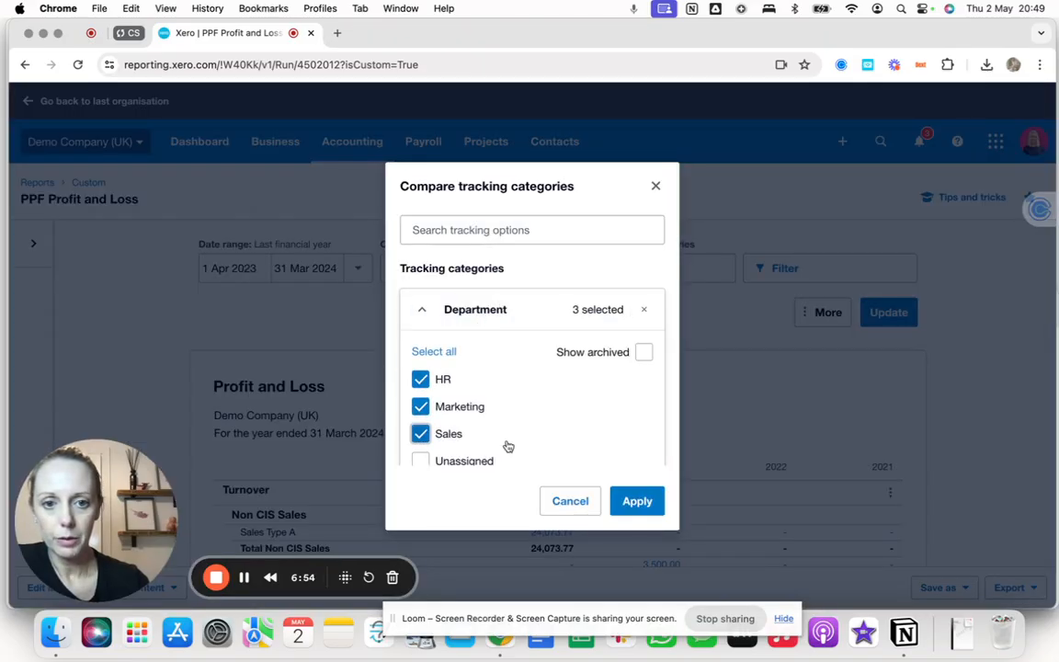
pyautogui.click(634, 503)
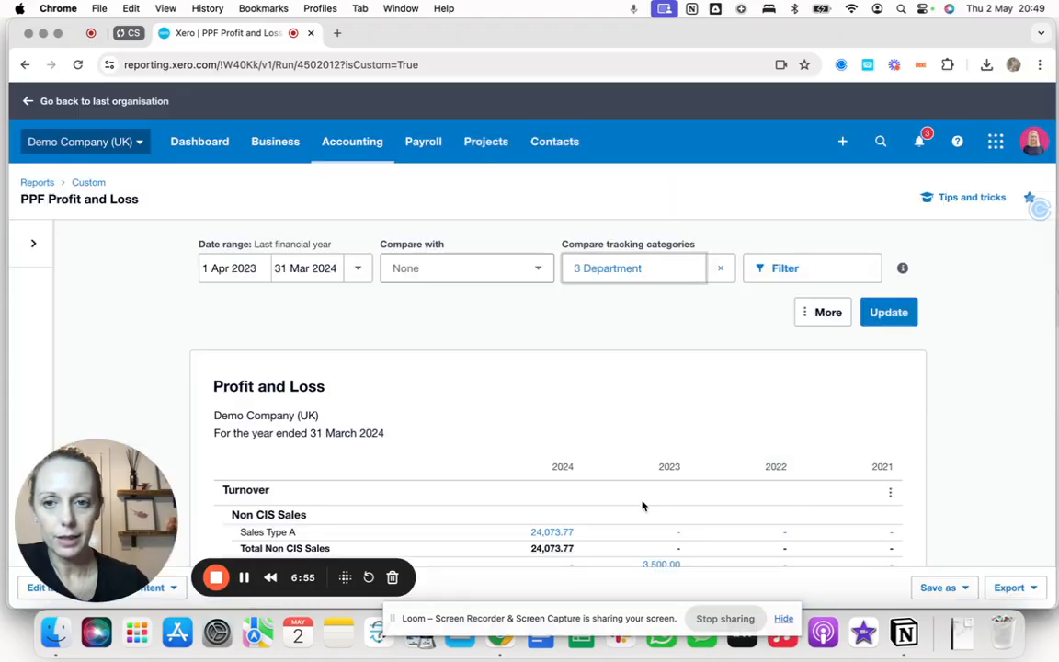
# Set the date range to this financial year, update the report and review the department columns.
pyautogui.click(358, 268)
pyautogui.click(405, 369)
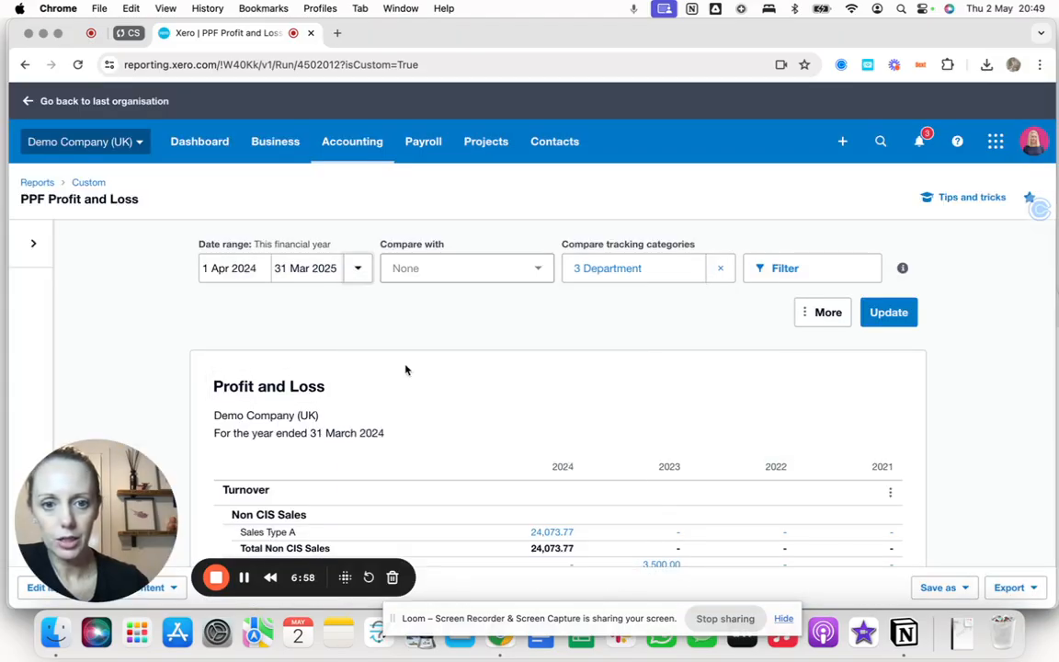
pyautogui.click(888, 314)
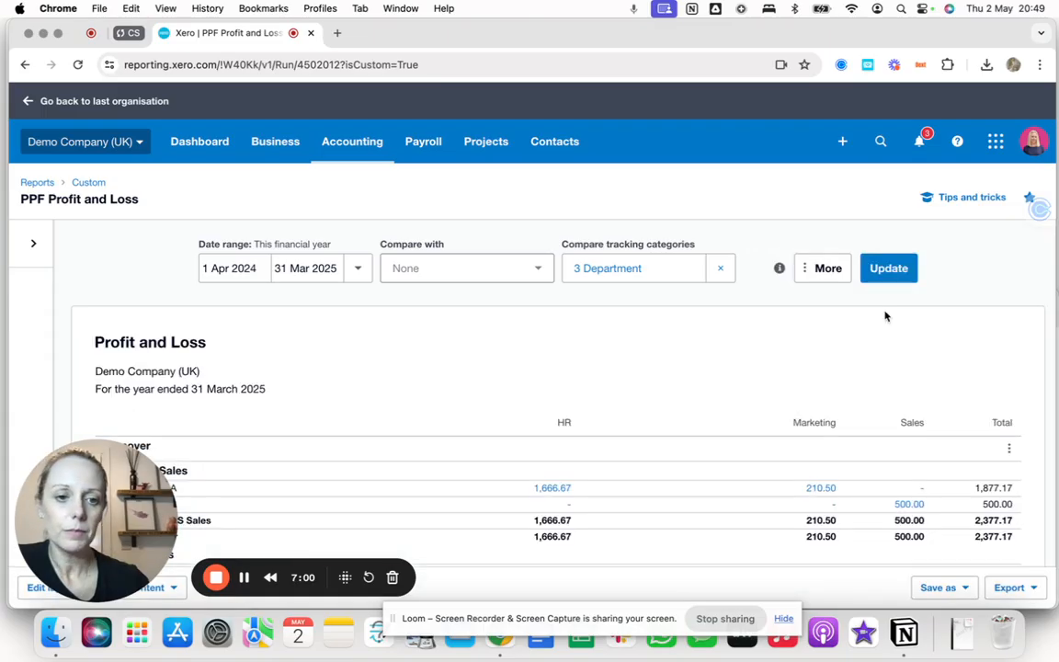
pyautogui.scroll(-5, 737, 435)
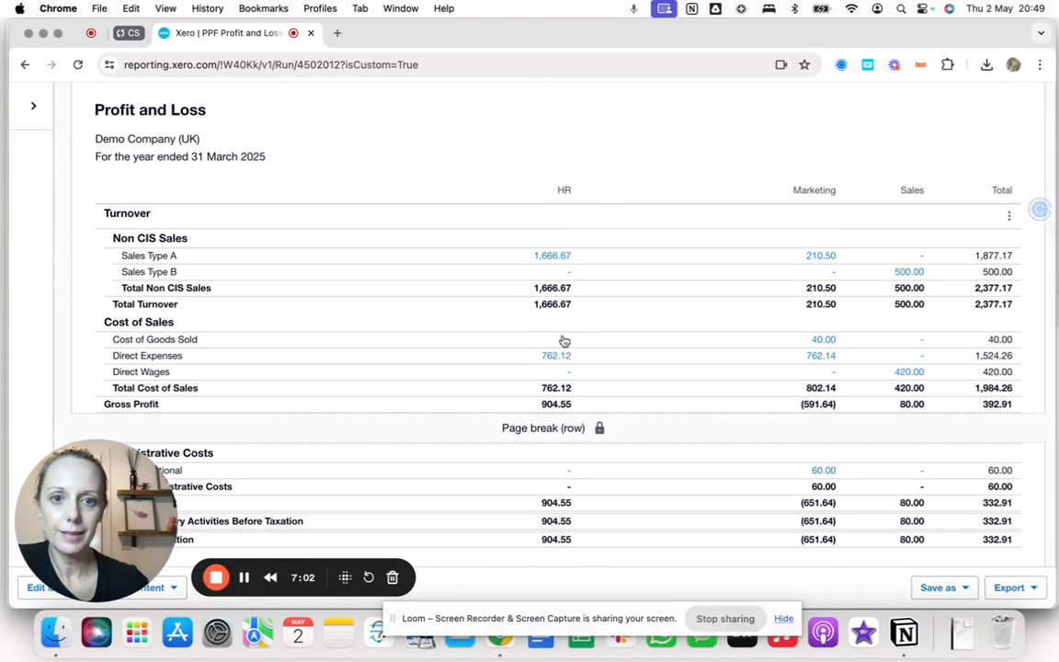
pyautogui.scroll(-3, 514, 350)
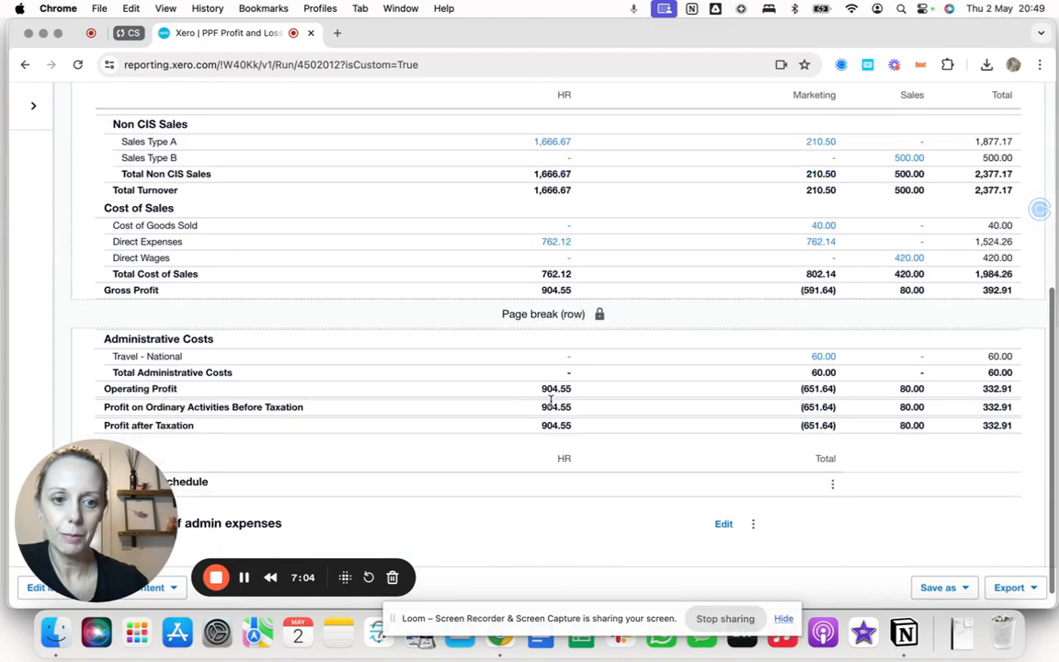
pyautogui.scroll(5, 550, 402)
pyautogui.scroll(1, 551, 402)
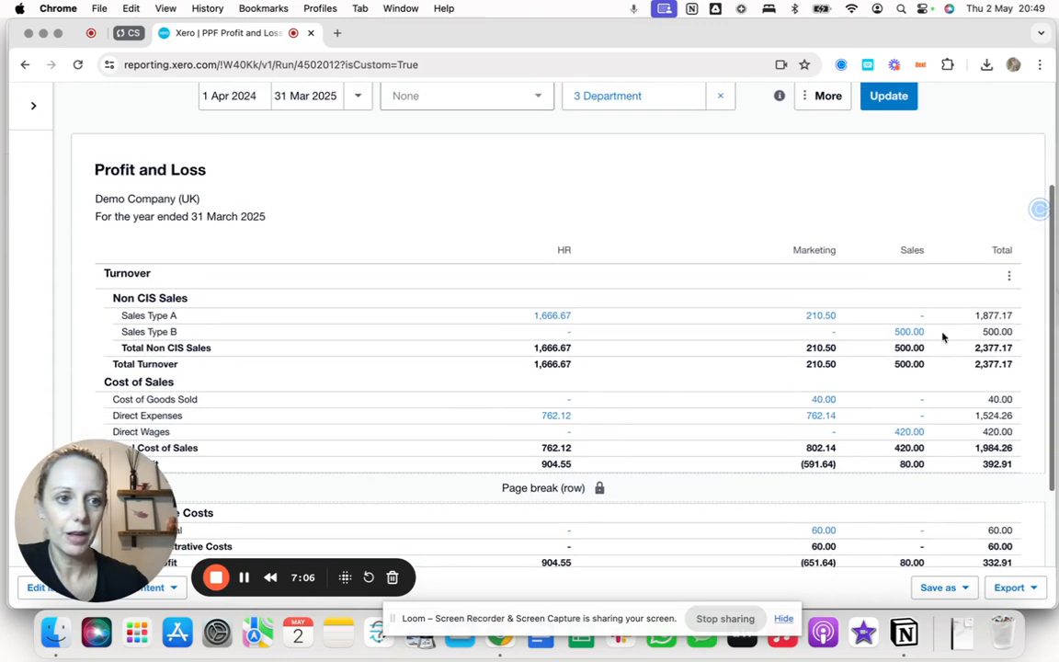
pyautogui.scroll(5, 717, 353)
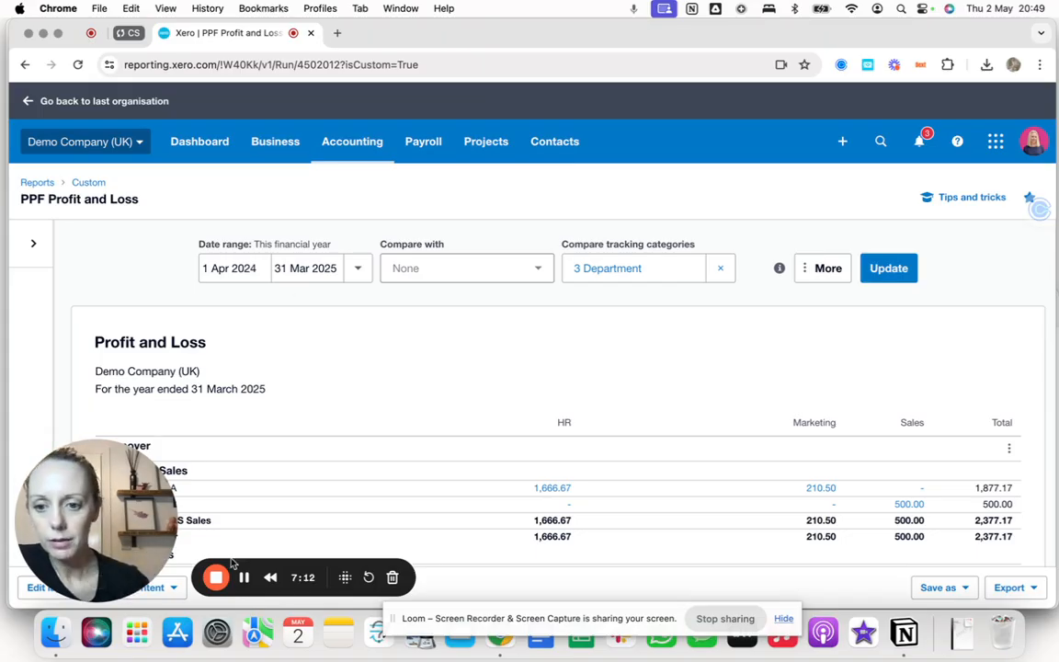
# Leave the custom report unsaved and open the Current financial year by month standard format.
pyautogui.moveTo(112, 524); pyautogui.dragTo(826, 518)
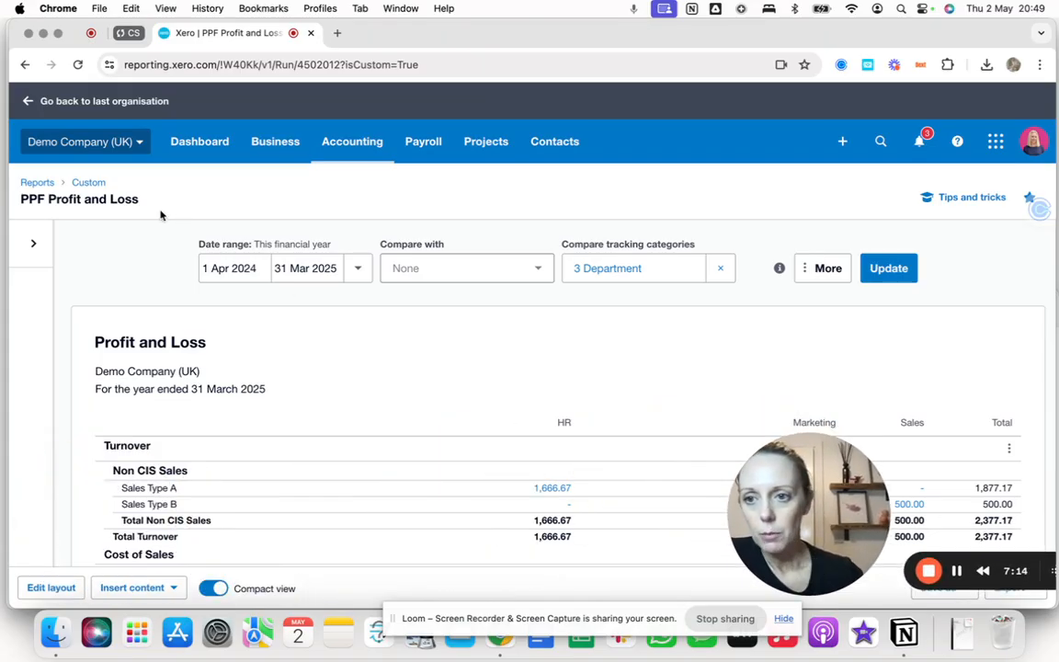
pyautogui.click(33, 243)
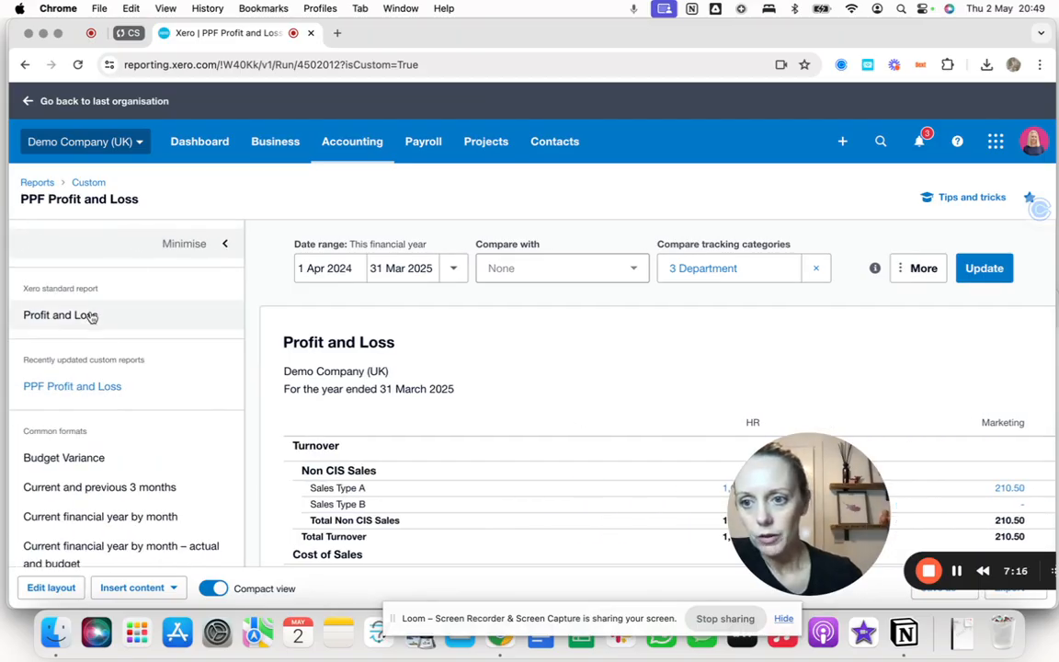
pyautogui.scroll(-3, 94, 430)
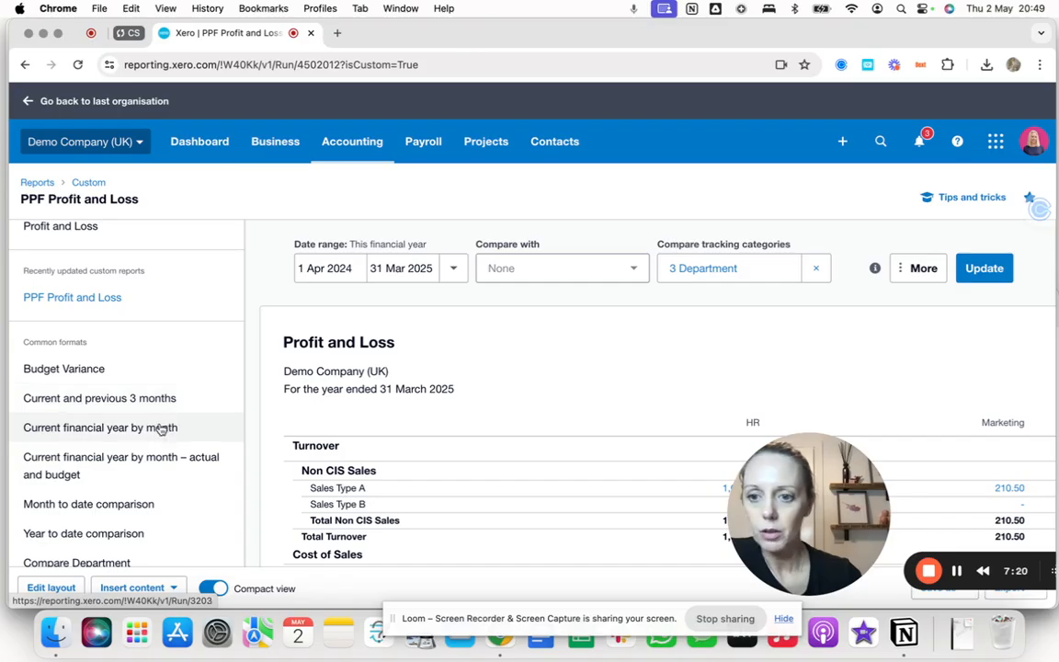
pyautogui.click(161, 429)
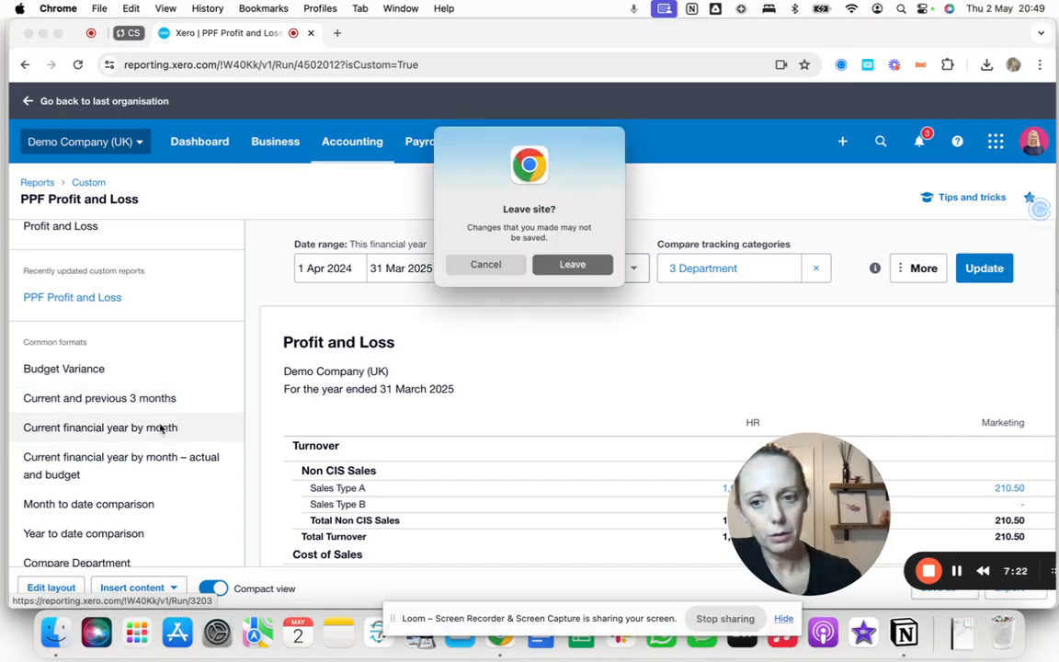
pyautogui.click(568, 265)
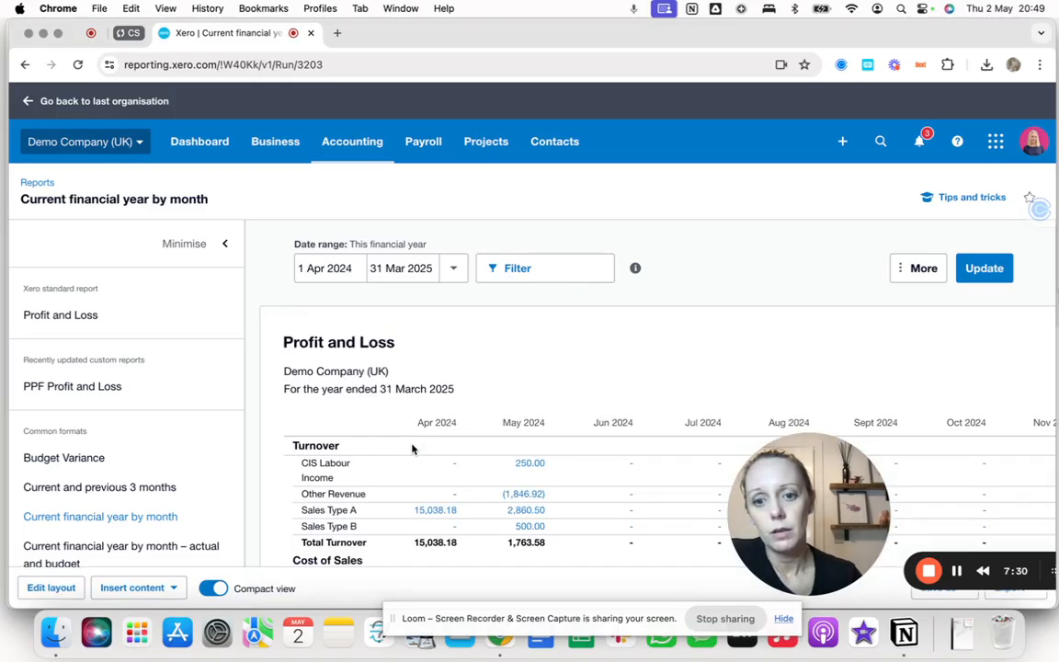
# Set the monthly report's date range to last financial year, update it and scroll through the results.
pyautogui.scroll(-3, 412, 449)
pyautogui.scroll(-1, 412, 449)
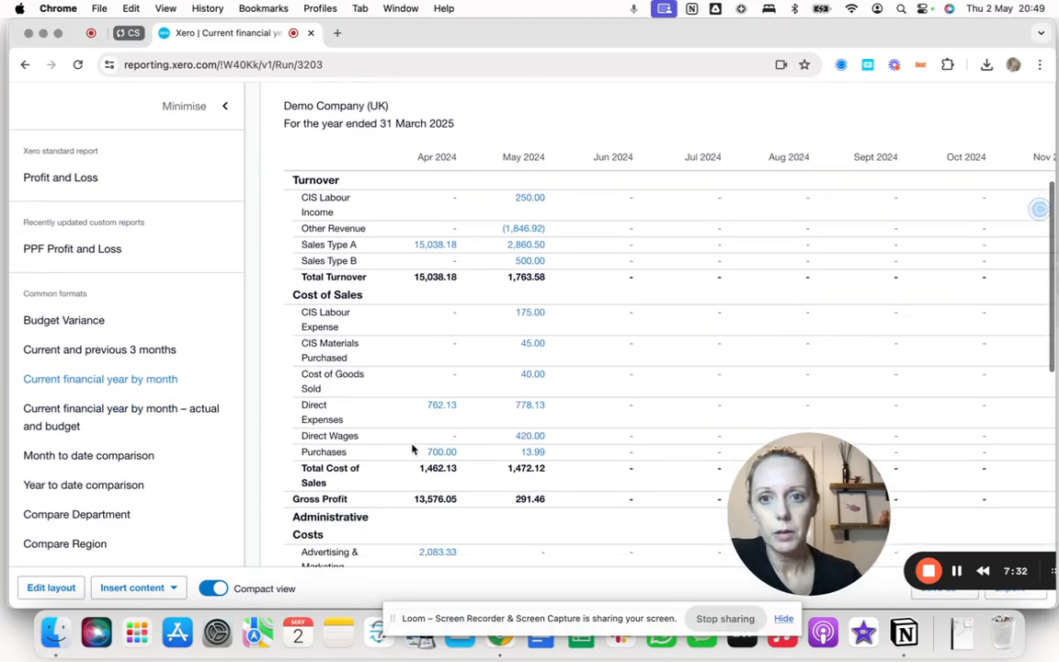
pyautogui.scroll(5, 414, 450)
pyautogui.click(455, 232)
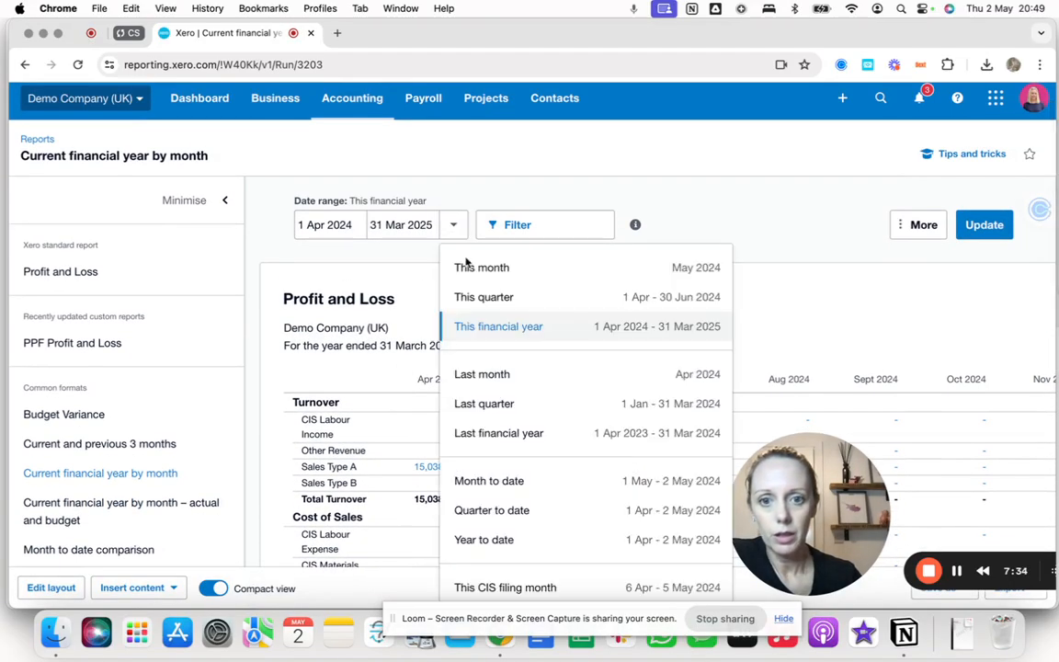
pyautogui.click(492, 430)
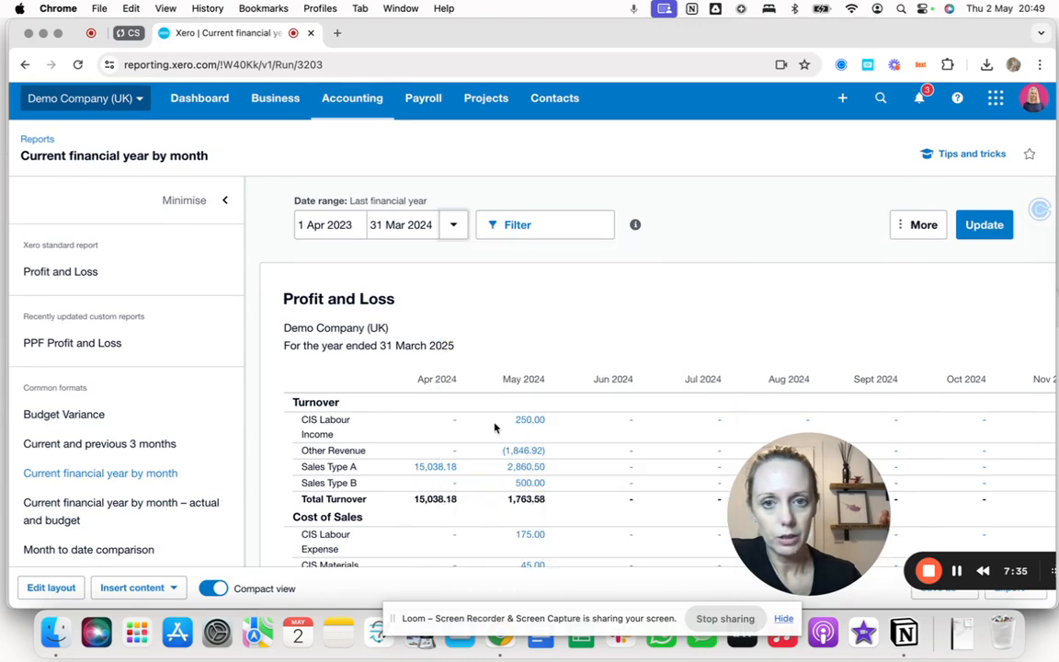
pyautogui.click(982, 225)
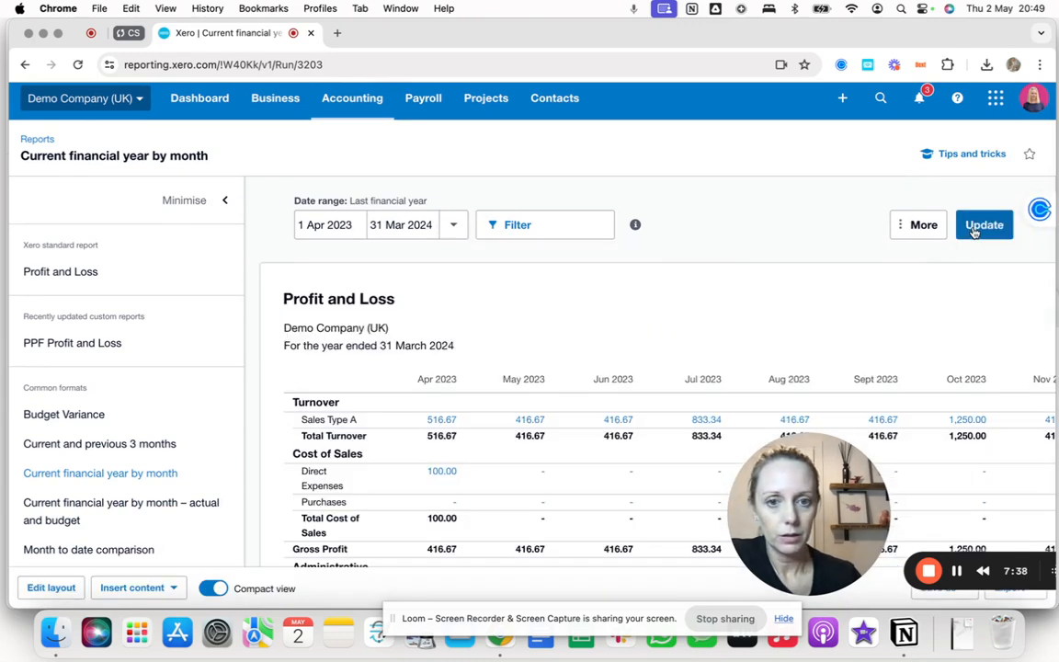
pyautogui.scroll(-10, 658, 428)
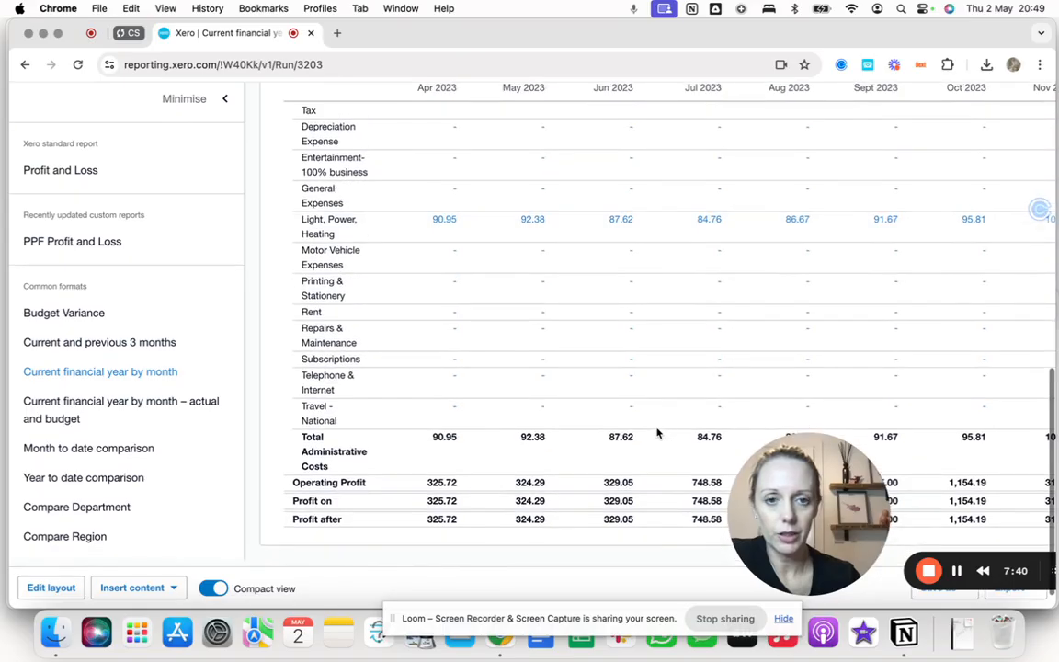
pyautogui.scroll(3, 657, 433)
pyautogui.scroll(10, 658, 433)
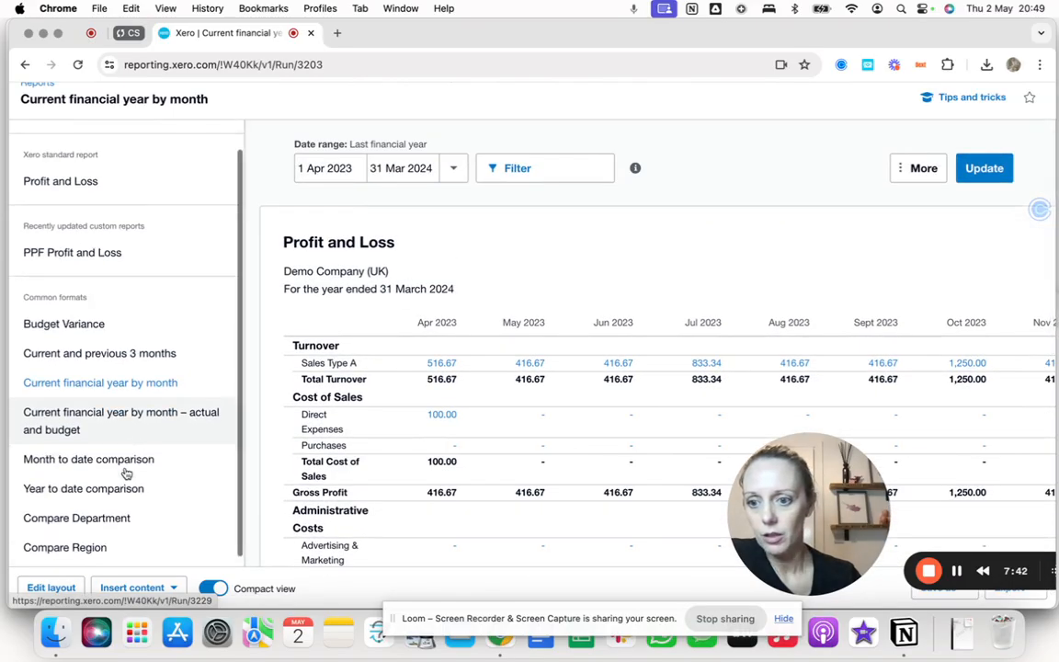
# Browse the available date range presets for the monthly report without choosing one.
pyautogui.scroll(-2, 101, 423)
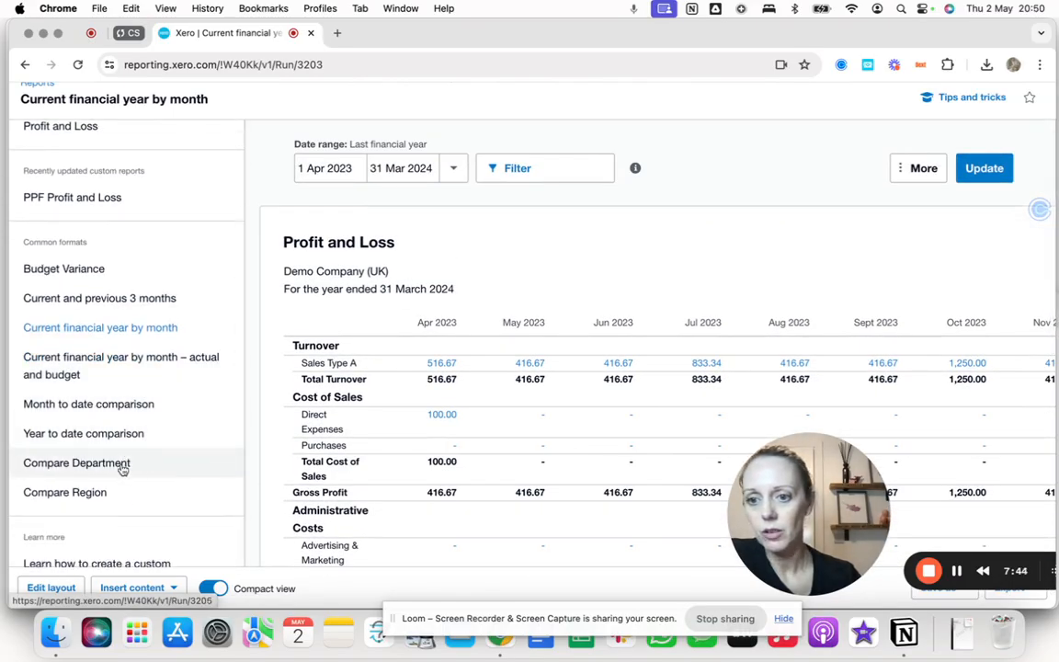
pyautogui.click(452, 169)
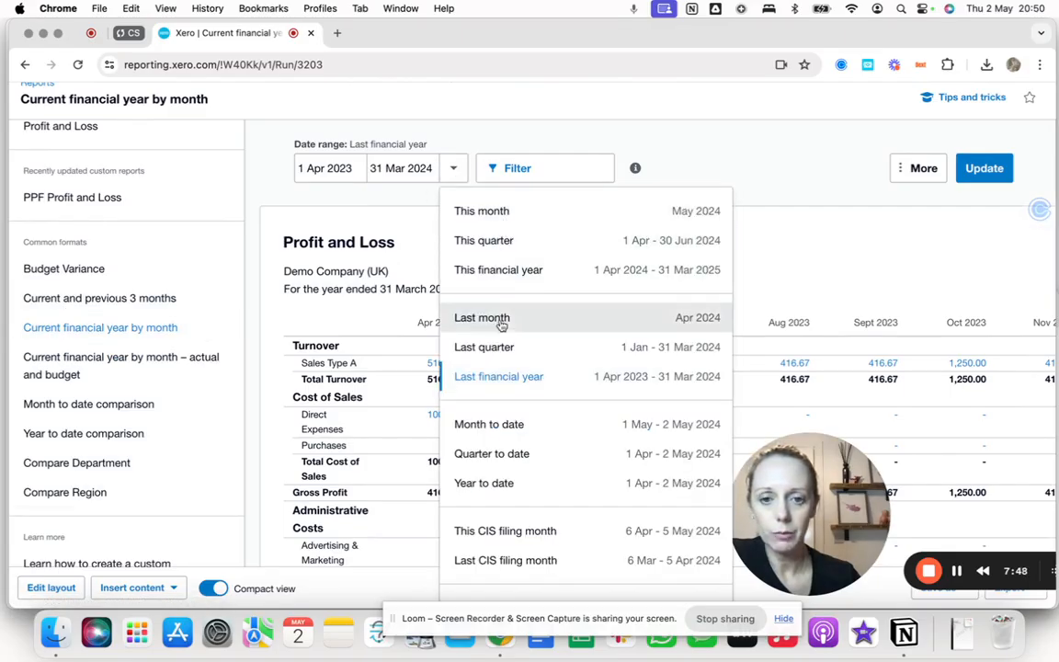
pyautogui.scroll(-1, 515, 550)
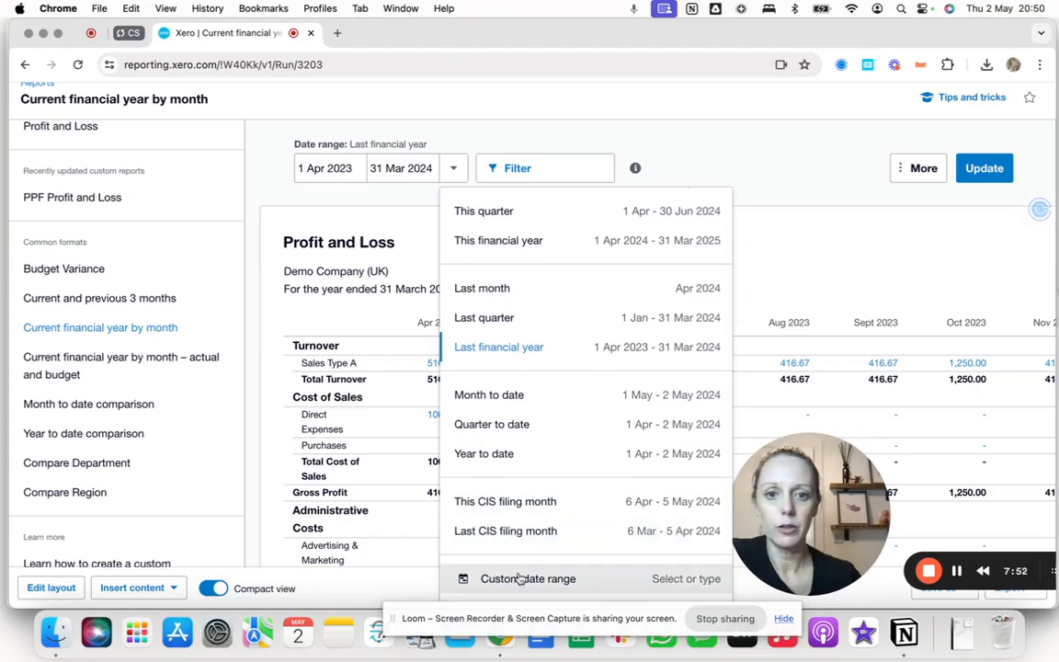
pyautogui.scroll(1, 496, 395)
pyautogui.click(521, 143)
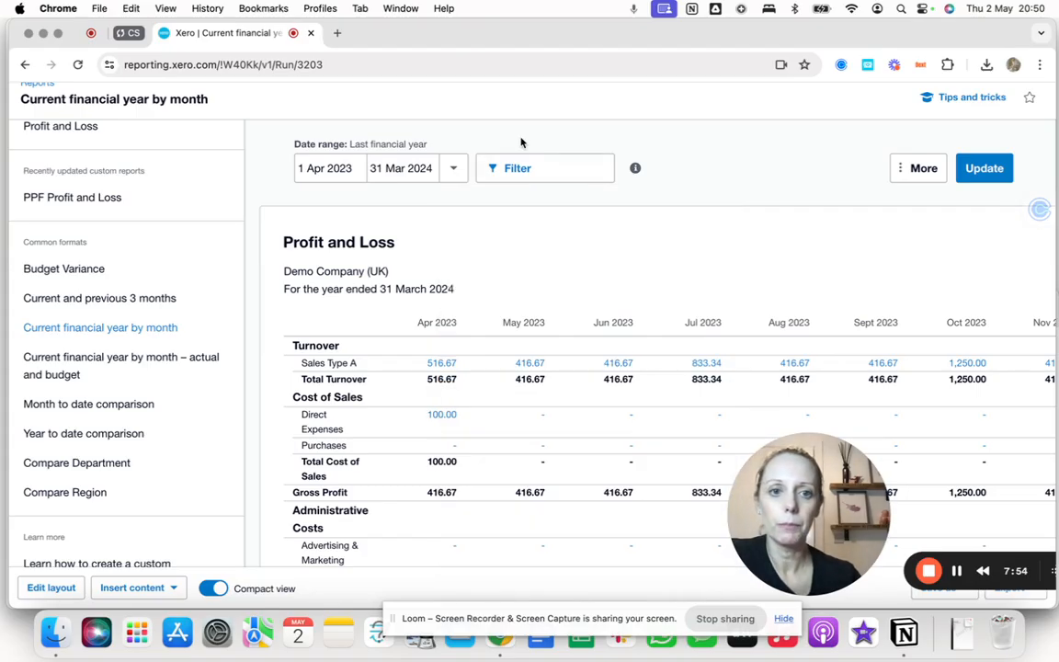
# Open the report filter, expand the Department tracking category to view its options, and cancel without applying.
pyautogui.click(513, 174)
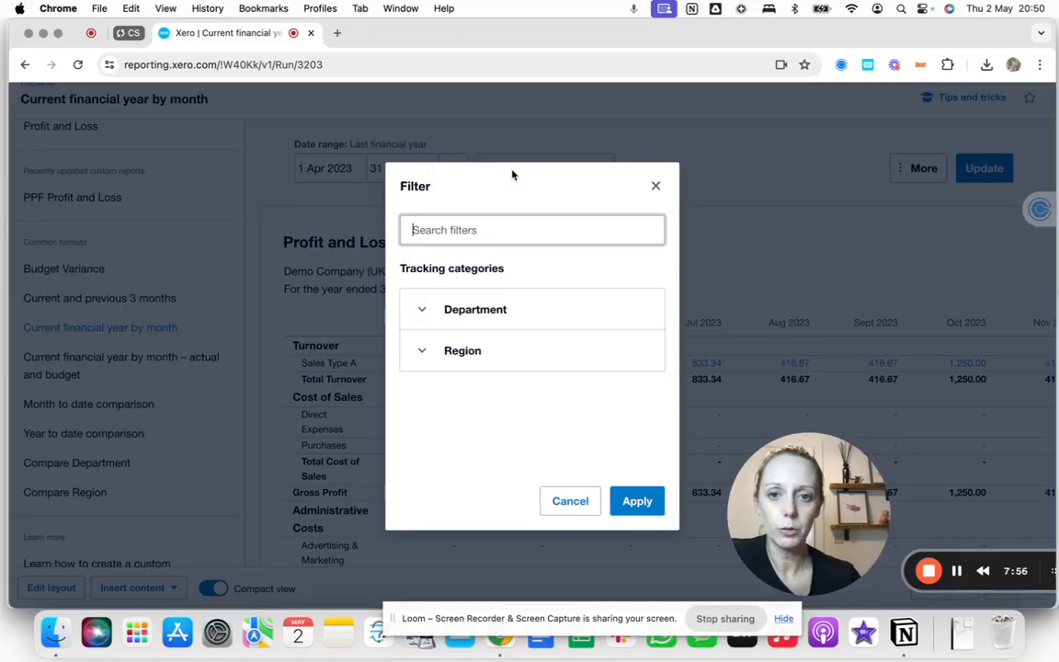
pyautogui.click(471, 312)
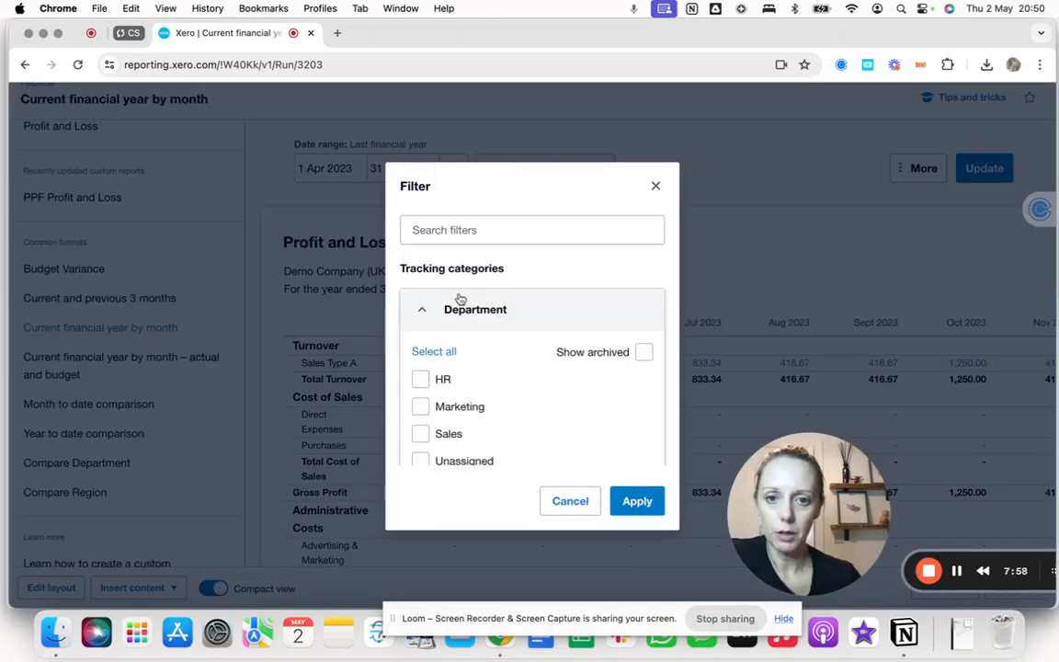
pyautogui.click(446, 307)
pyautogui.click(570, 502)
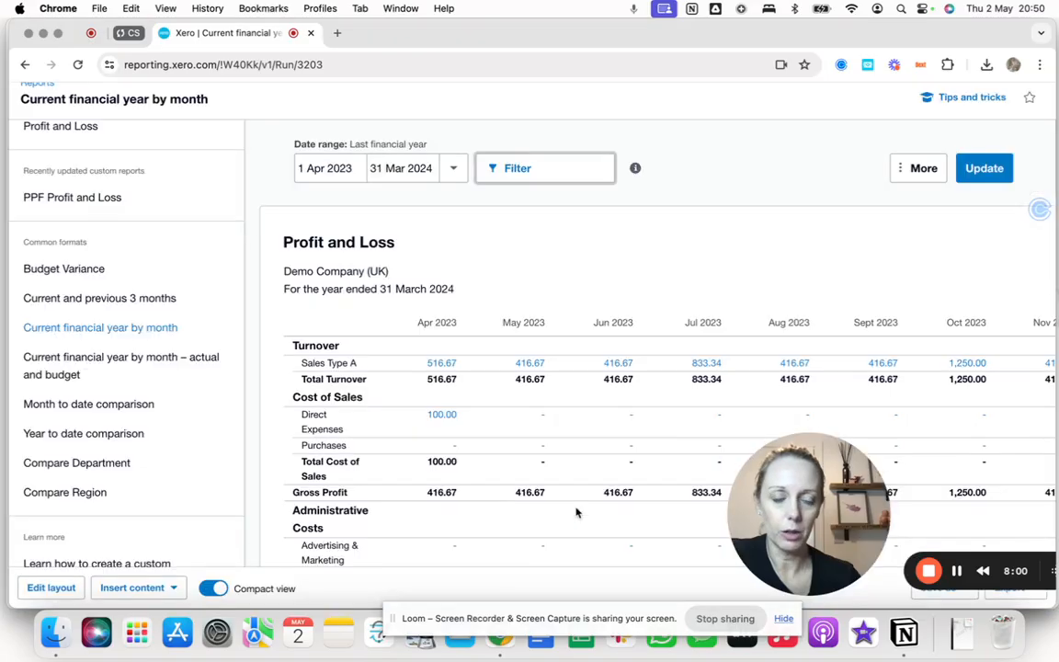
pyautogui.scroll(2, 589, 347)
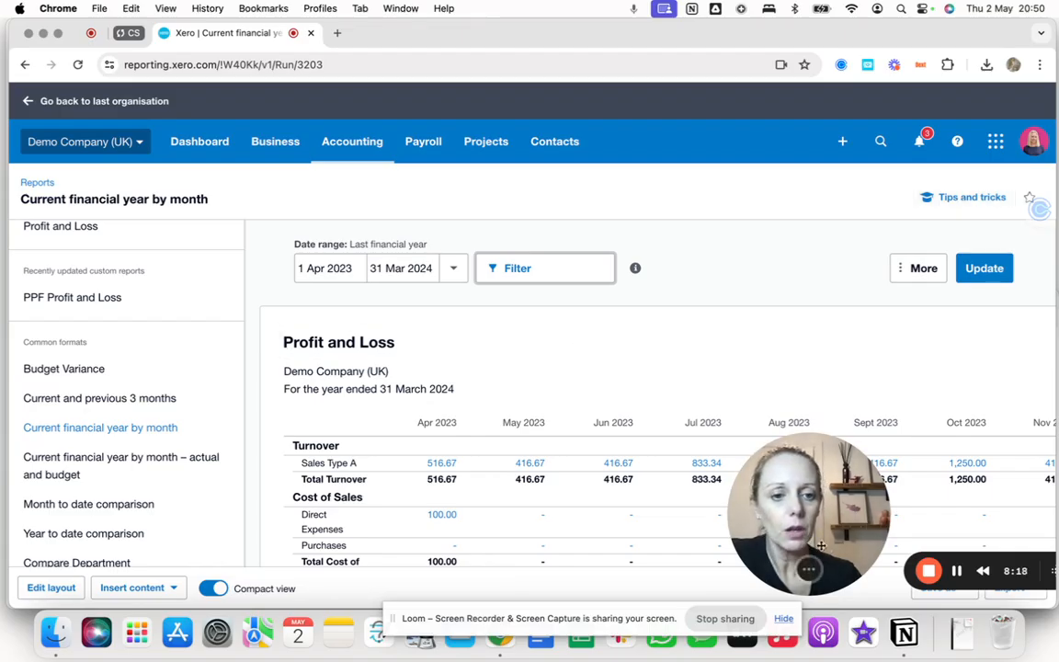
pyautogui.moveTo(805, 533); pyautogui.dragTo(87, 526)
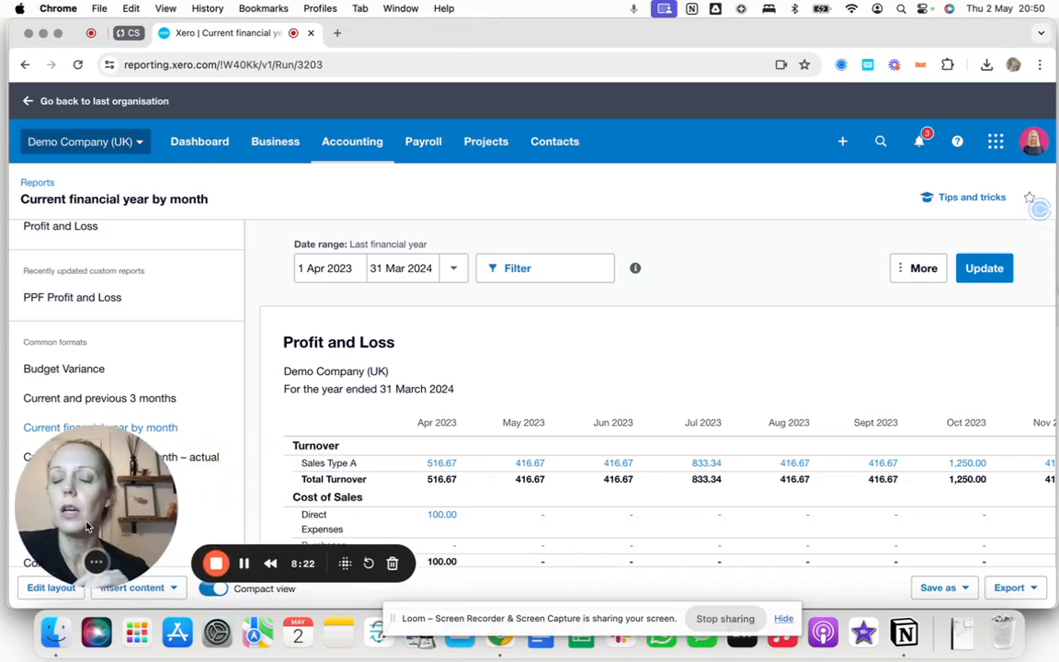